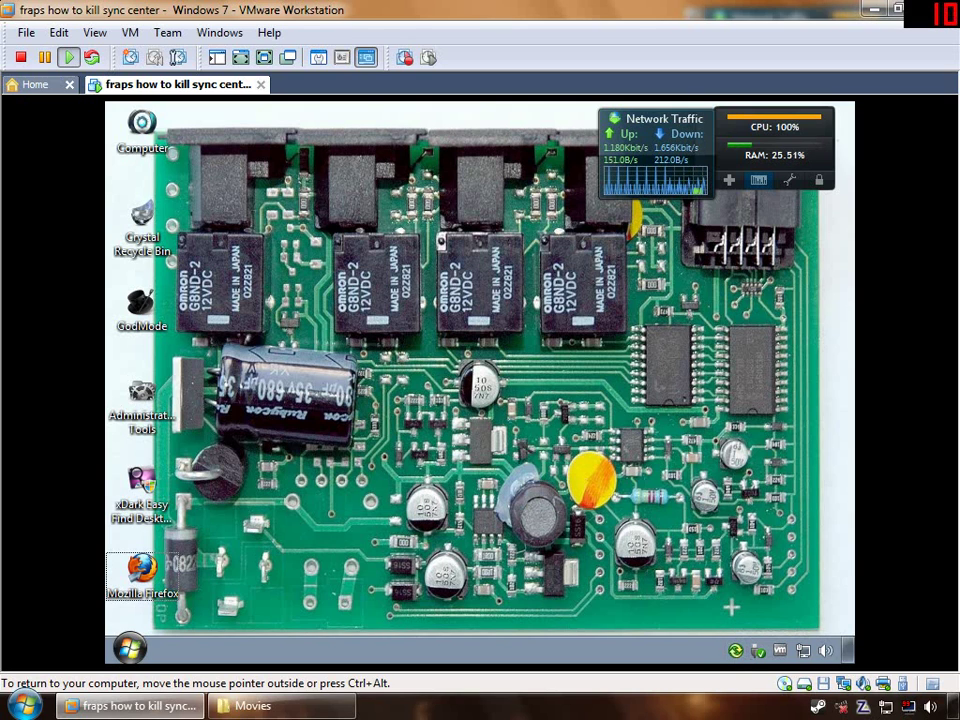
Open Mozilla Firefox and search Google for "microsoft how to disable windows sync center"
{"action": "double_click", "coordinate": [182, 566]}
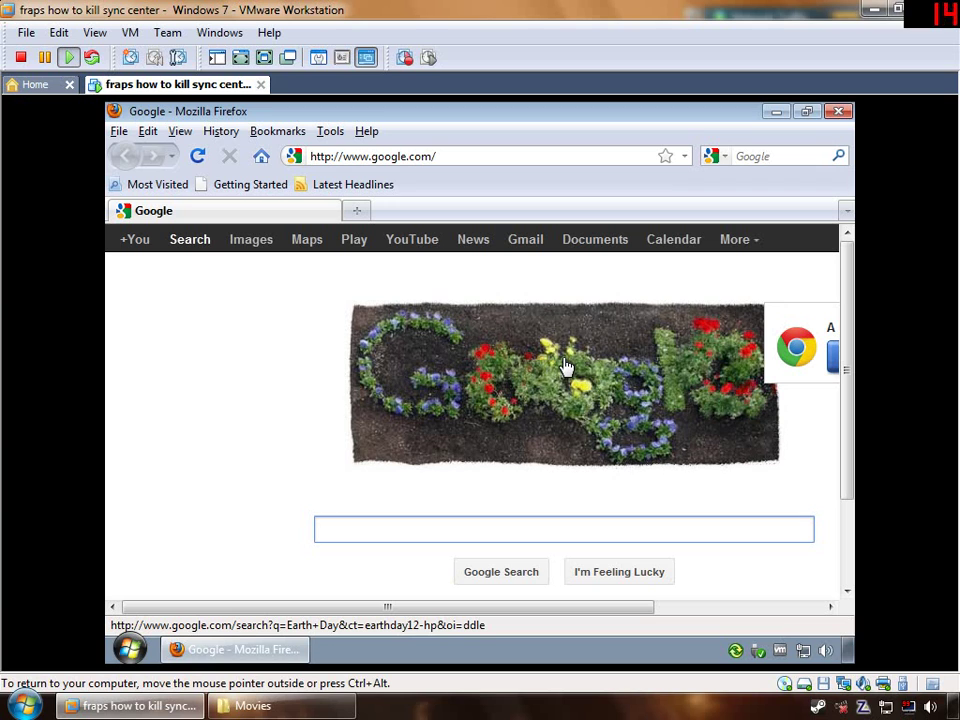
{"action": "type", "text": "miros"}
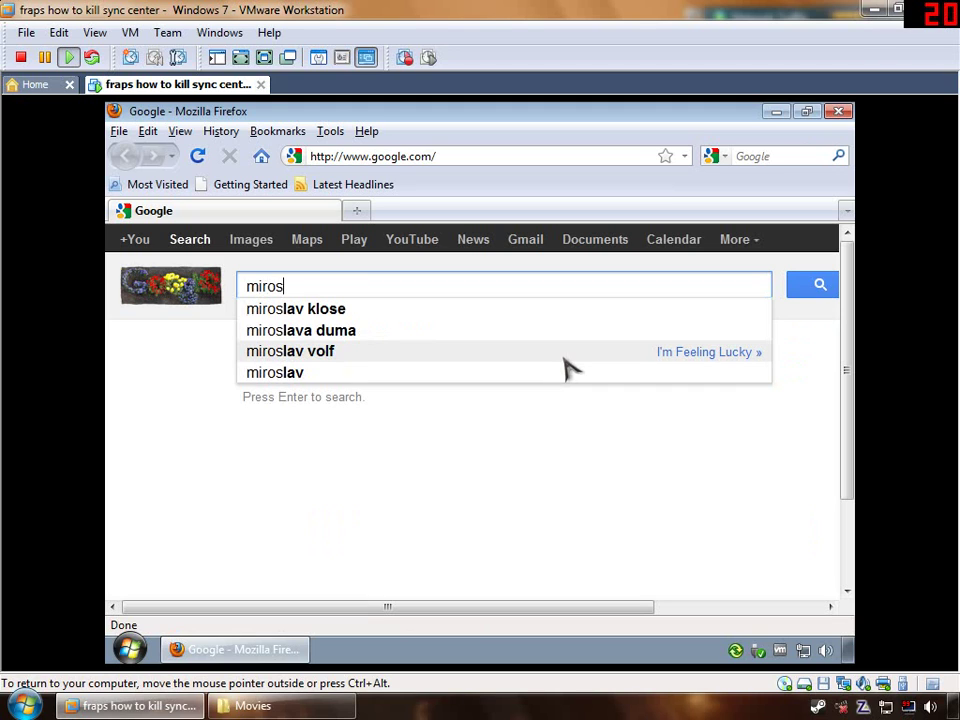
{"action": "type", "text": "of"}
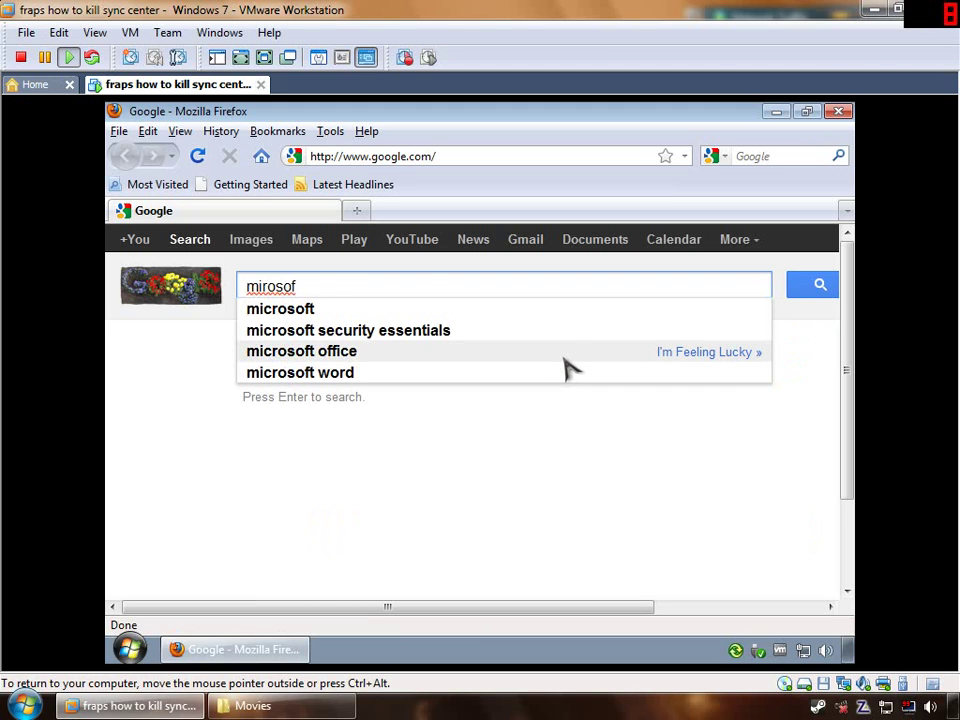
{"action": "key", "text": "Up"}
{"action": "key", "text": "Up"}
{"action": "key", "text": "Up"}
{"action": "key", "text": "Up"}
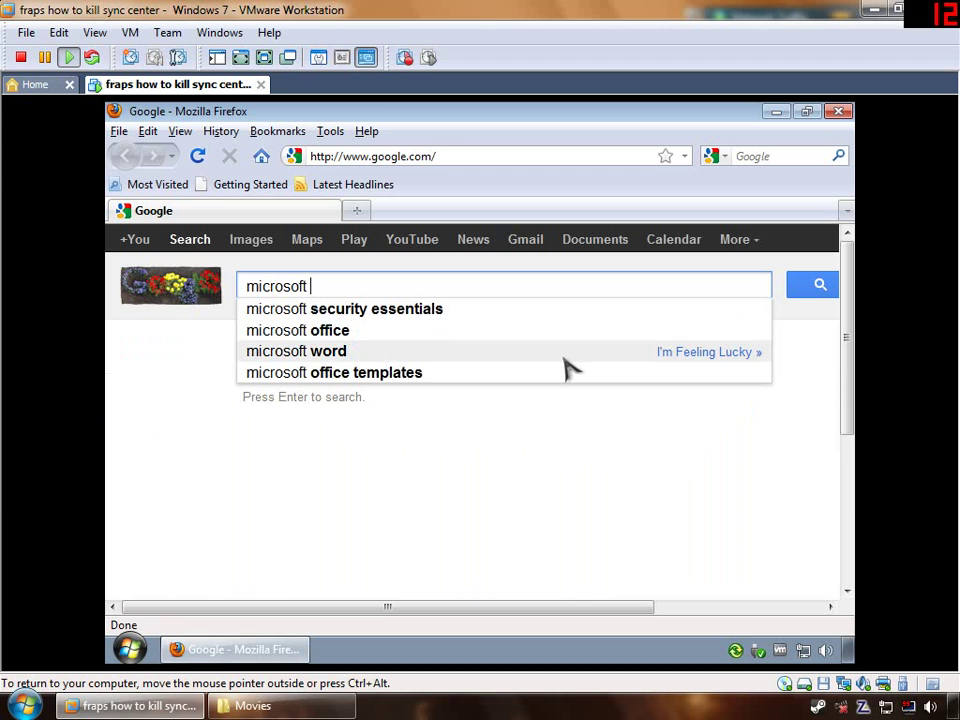
{"action": "type", "text": "hot"}
{"action": "key", "text": "BackSpace"}
{"action": "type", "text": "w to "}
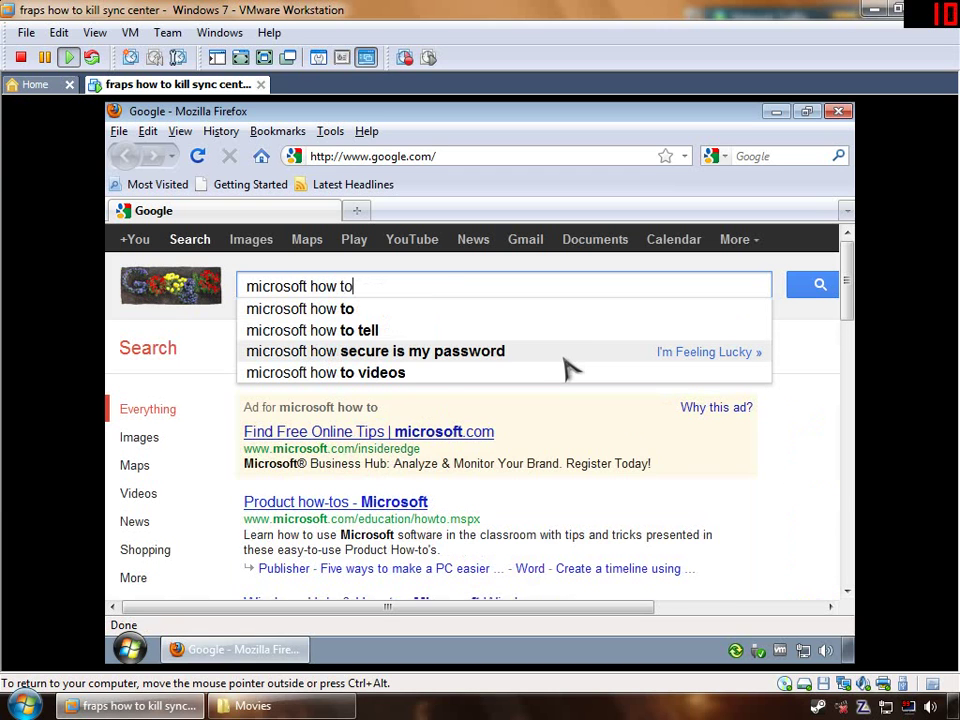
{"action": "type", "text": "disa"}
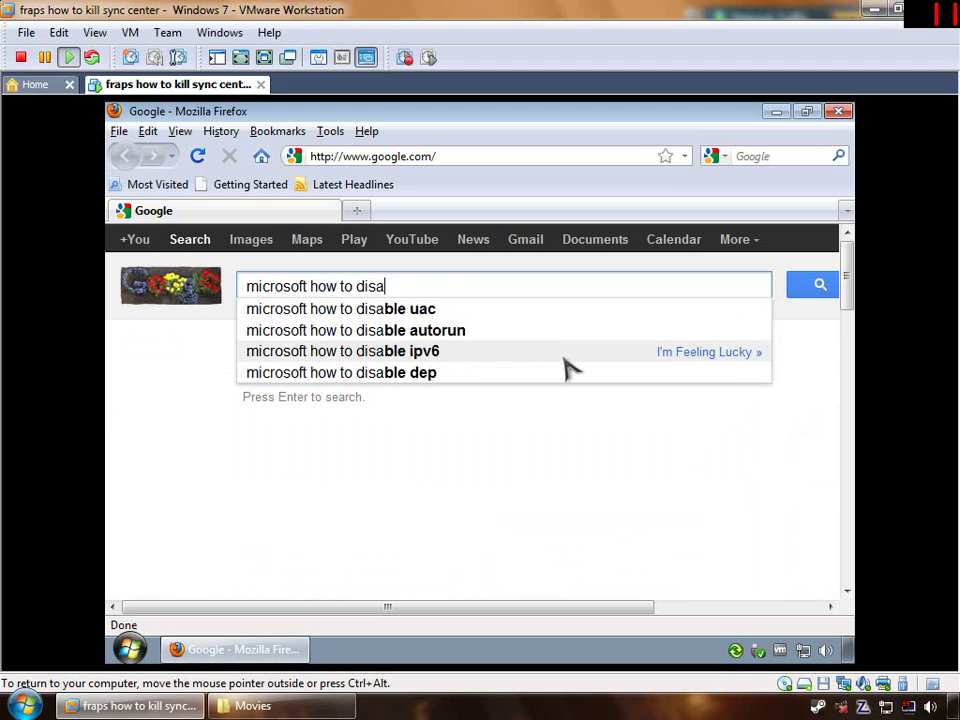
{"action": "key", "text": "Up"}
{"action": "key", "text": "Up"}
{"action": "key", "text": "BackSpace"}
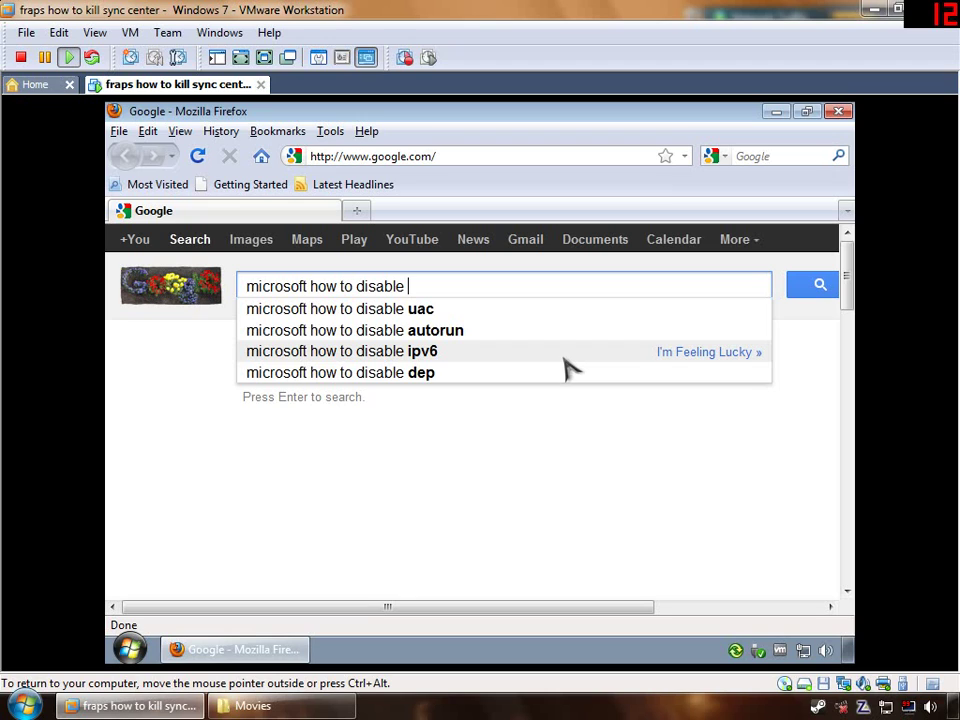
{"action": "type", "text": "w"}
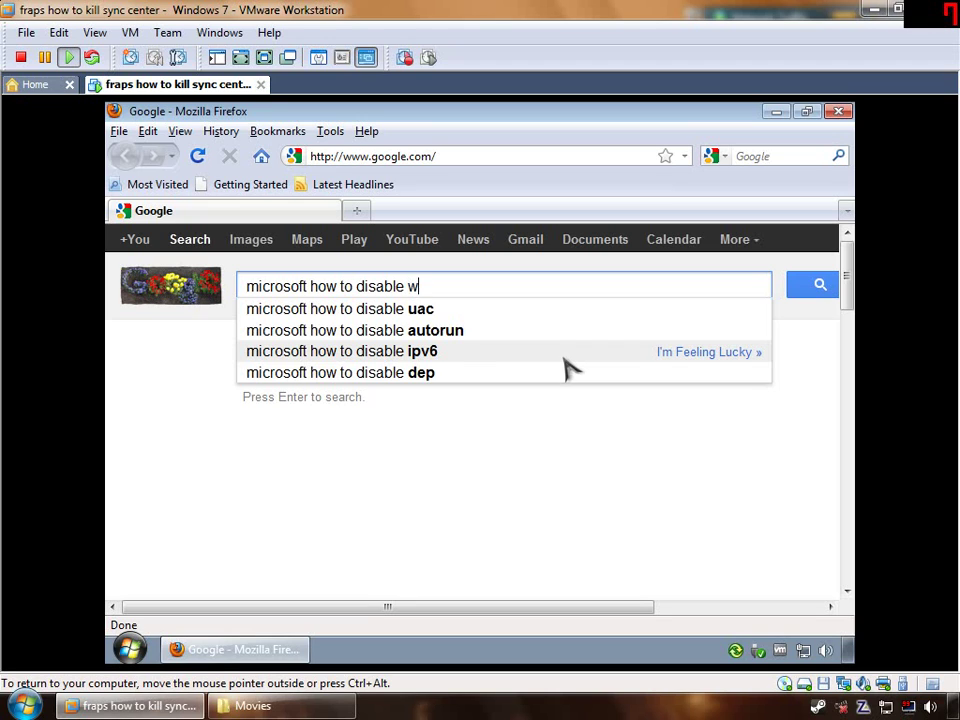
{"action": "type", "text": "in"}
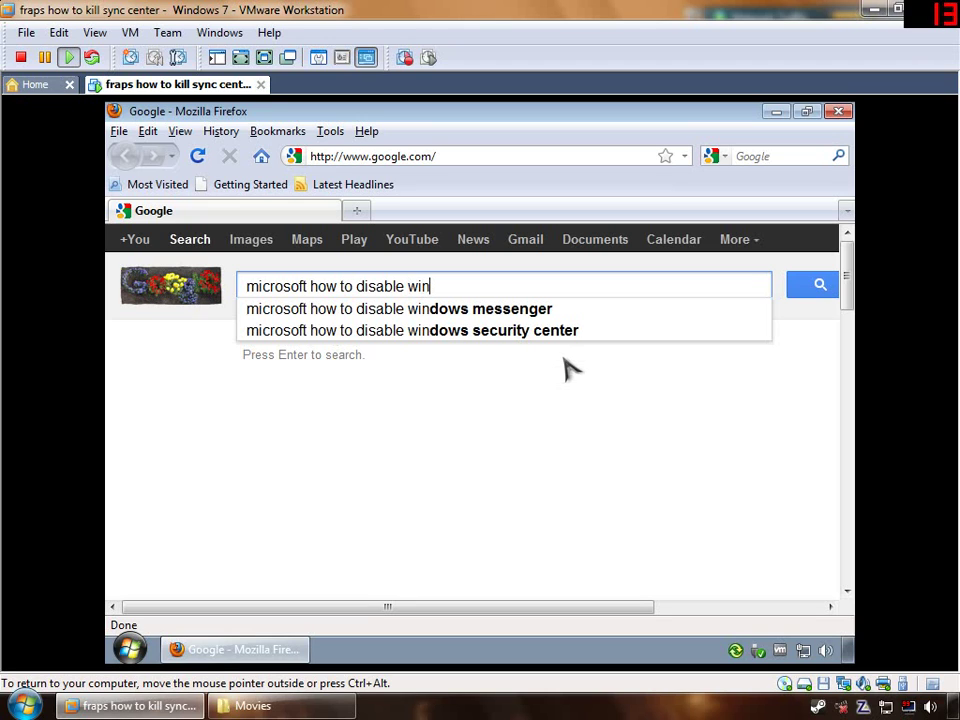
{"action": "key", "text": "Down"}
{"action": "key", "text": "Down"}
{"action": "key", "text": "Up"}
{"action": "key", "text": "BackSpace"}
{"action": "key", "text": "BackSpace"}
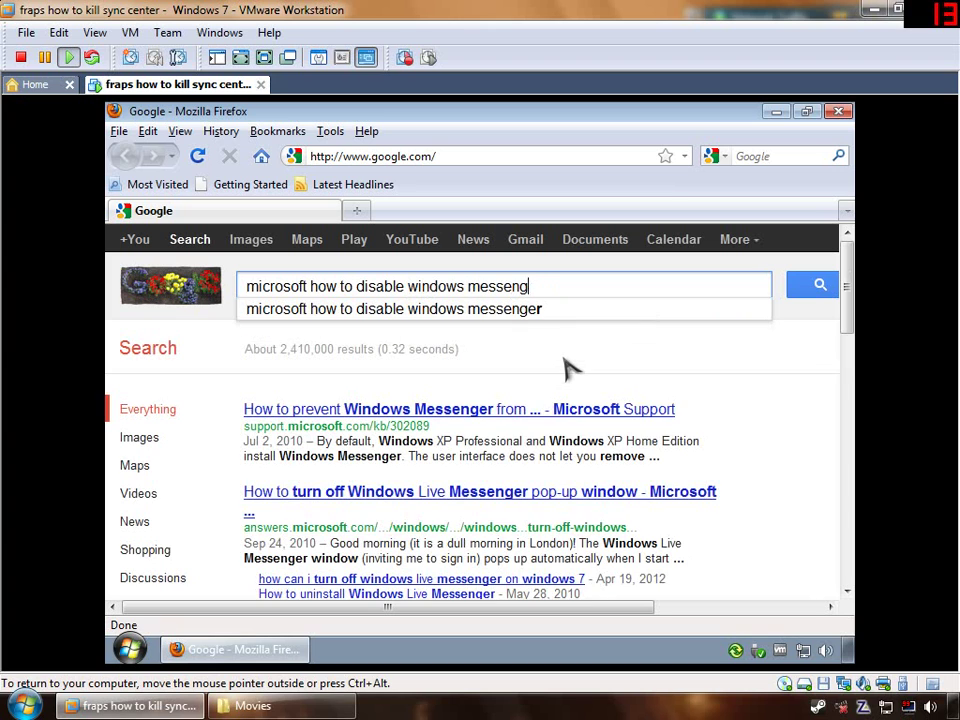
{"action": "key", "text": "BackSpace"}
{"action": "type", "text": "s"}
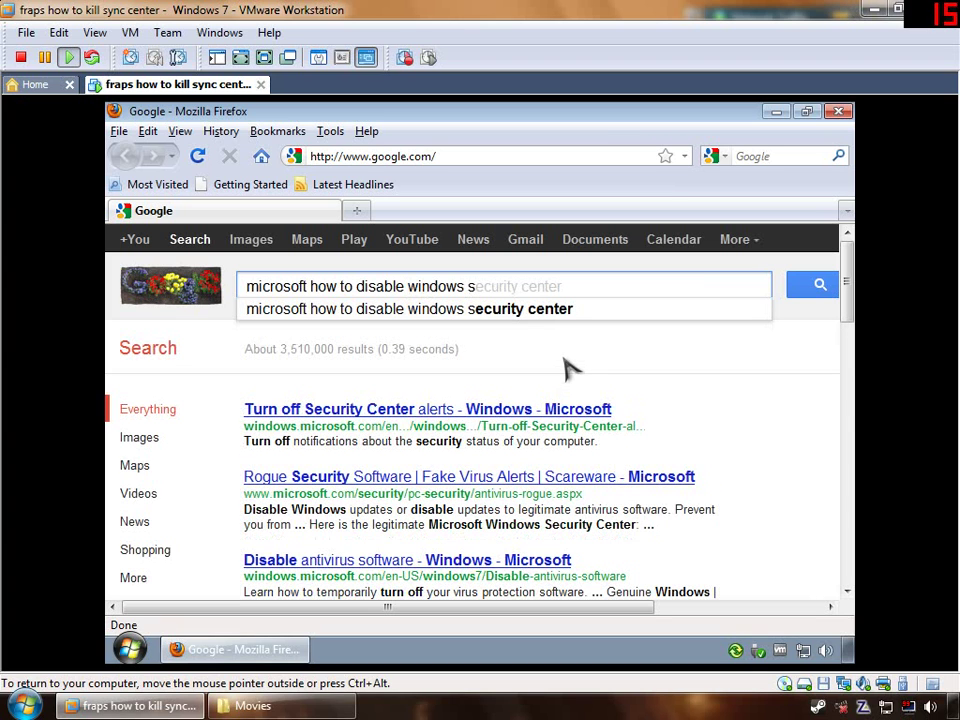
{"action": "type", "text": "yn"}
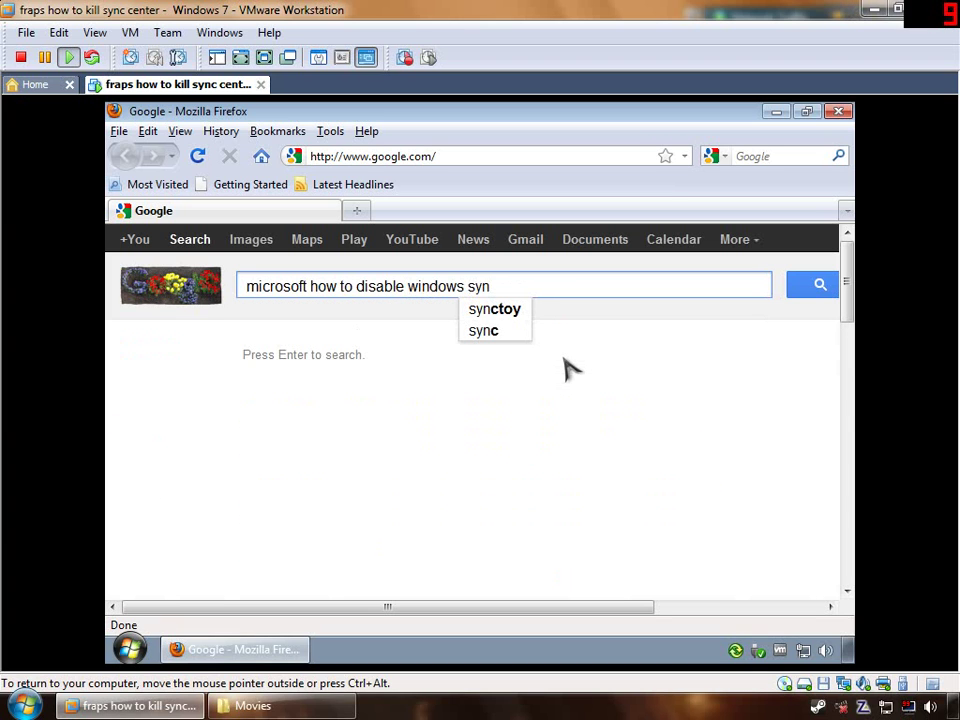
{"action": "key", "text": "Down"}
{"action": "key", "text": "Down"}
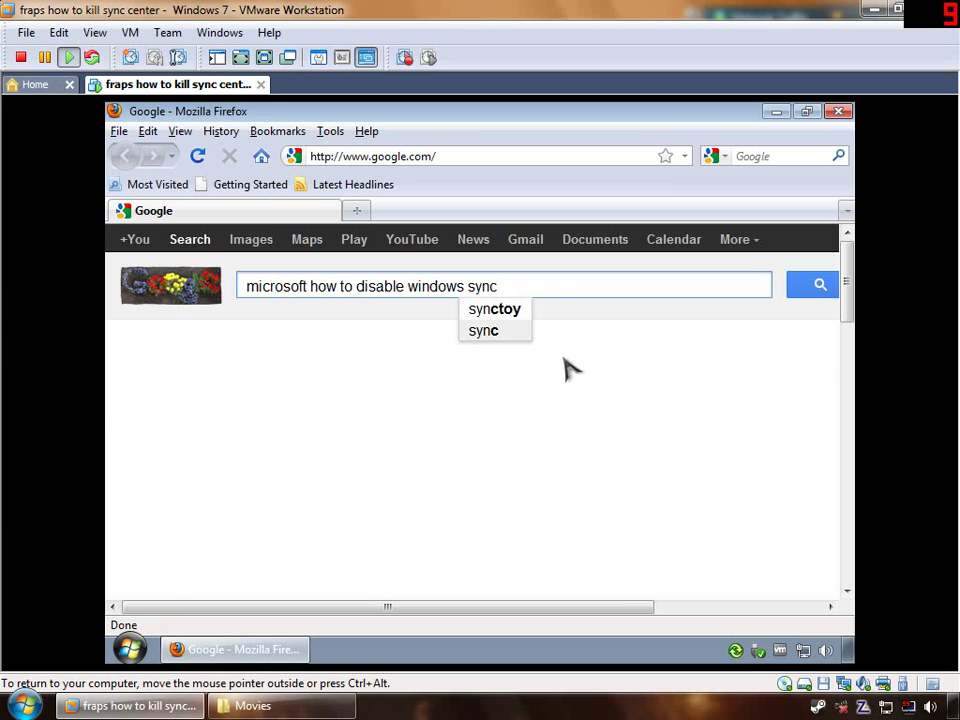
{"action": "key", "text": "Down"}
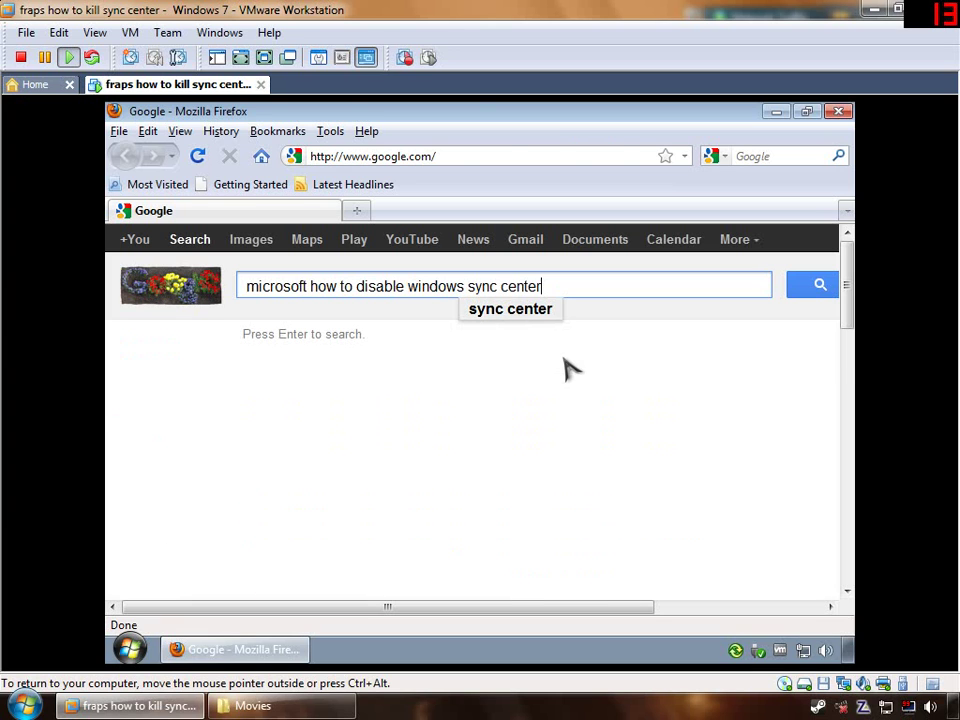
{"action": "key", "text": "Return"}
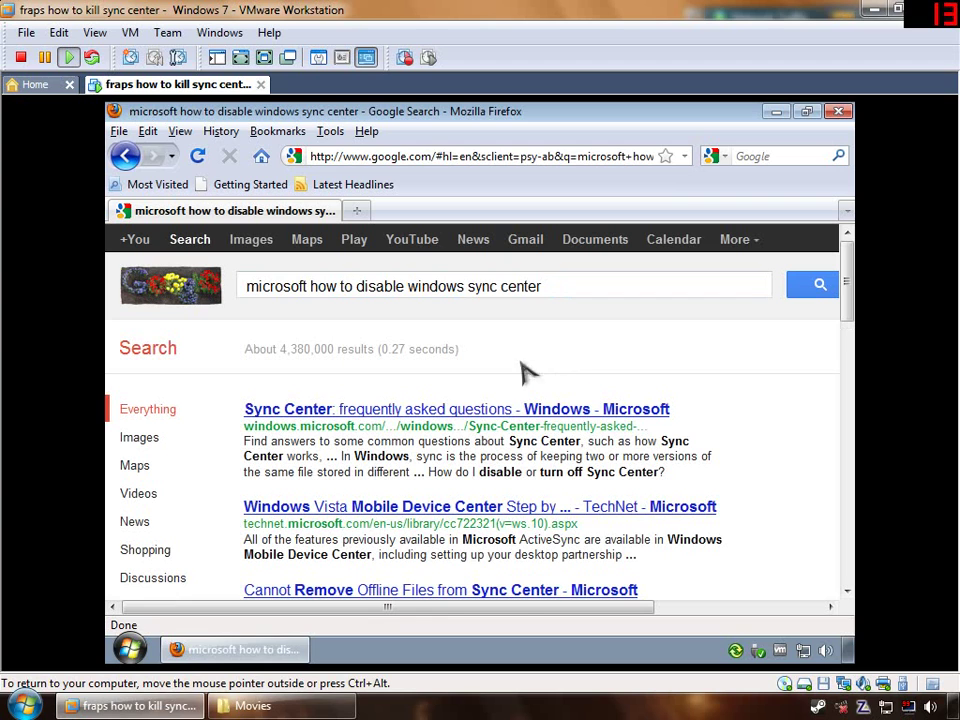
Open the search result "Sync Center: frequently asked questions" in a new tab and switch to it
{"action": "right_click", "coordinate": [482, 414]}
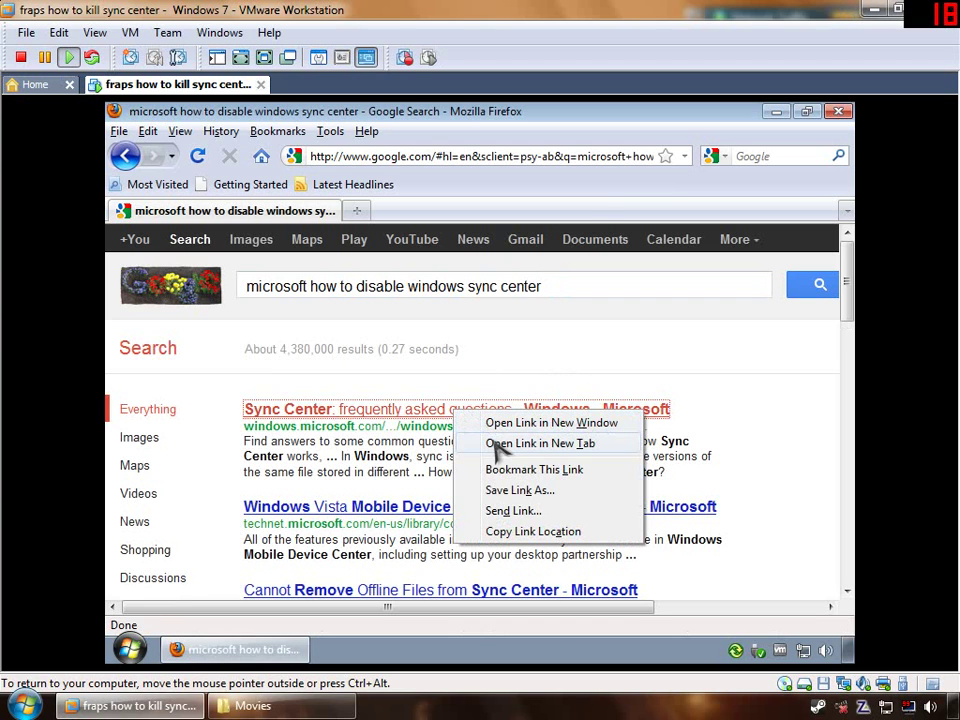
{"action": "left_click", "coordinate": [490, 443]}
{"action": "left_click", "coordinate": [445, 214]}
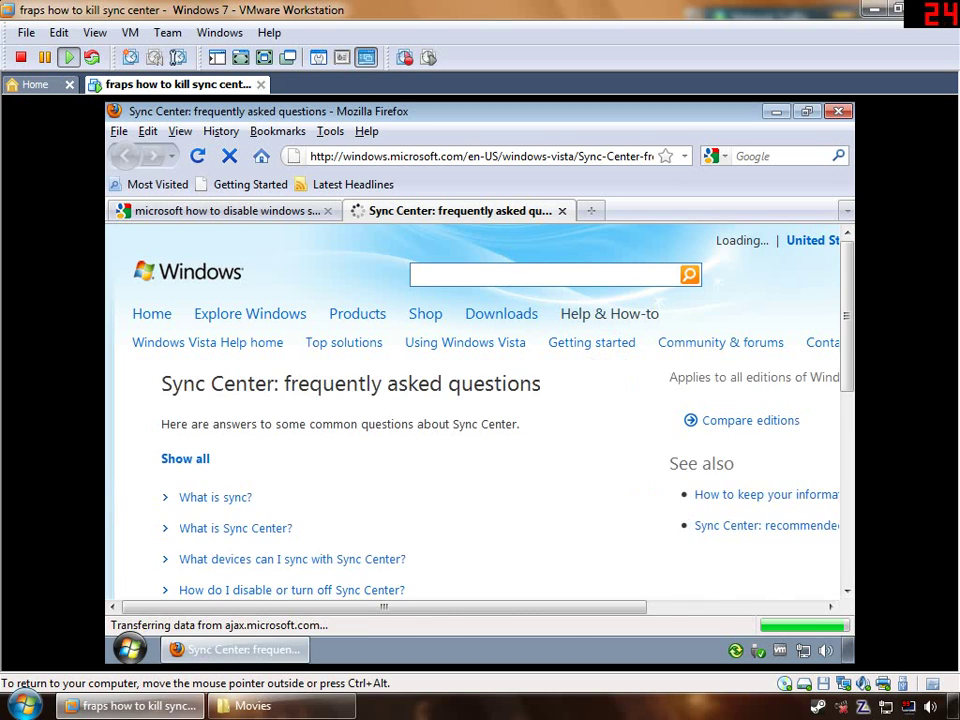
Read the FAQ answer to "How do I disable or turn off Sync Center?" and close the page and browser
{"action": "scroll", "coordinate": [549, 394], "scroll_direction": "down", "scroll_amount": 2}
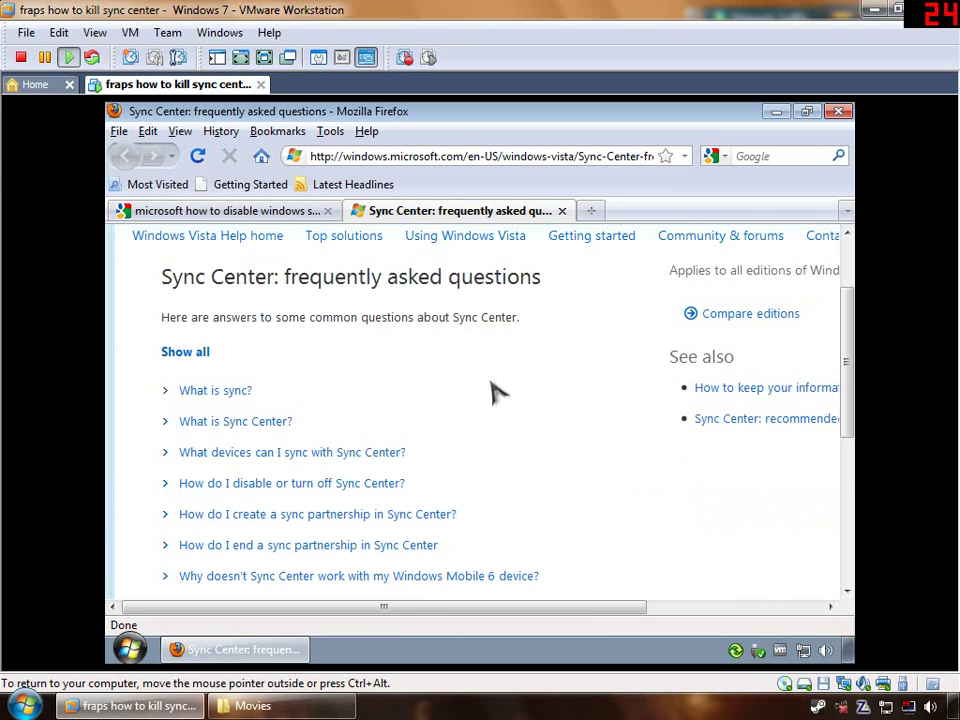
{"action": "scroll", "coordinate": [493, 390], "scroll_direction": "down", "scroll_amount": 2}
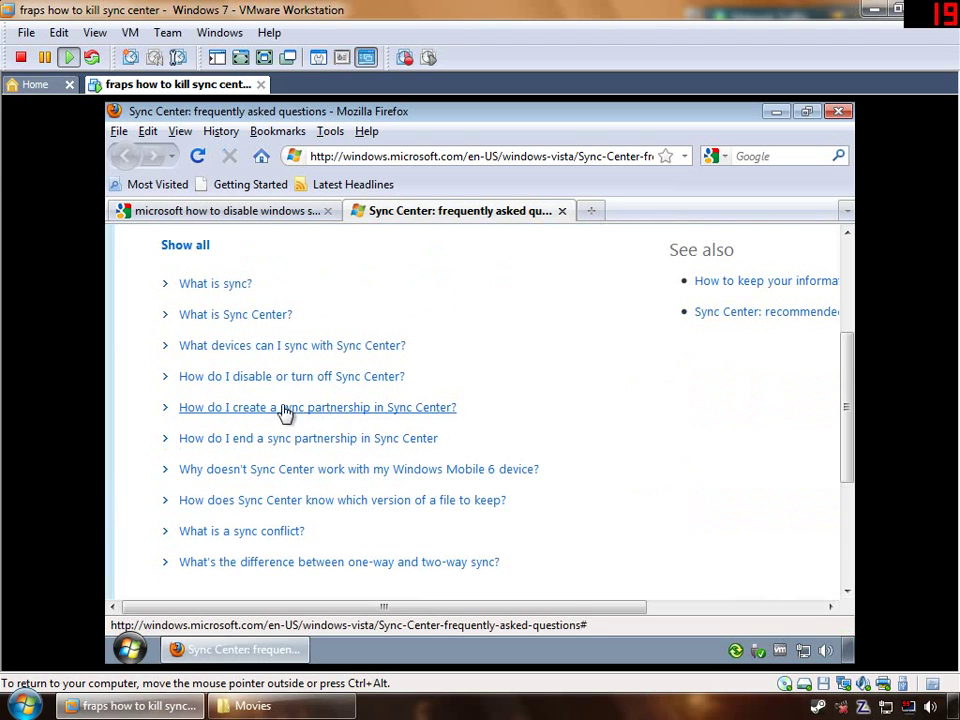
{"action": "left_click", "coordinate": [227, 385]}
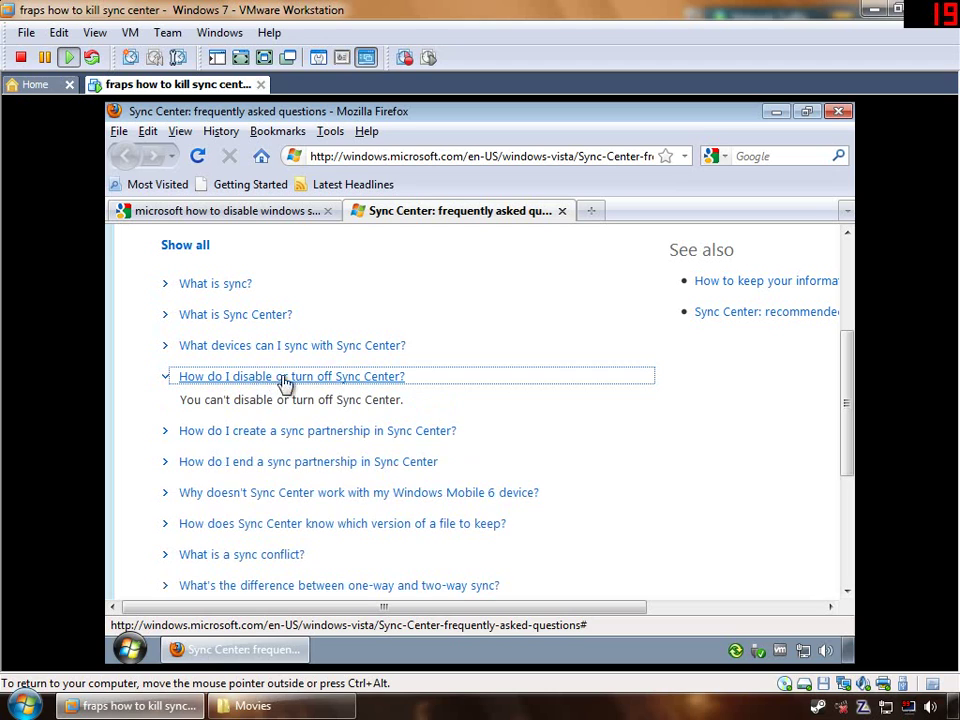
{"action": "left_click_drag", "start_coordinate": [185, 400], "coordinate": [276, 400]}
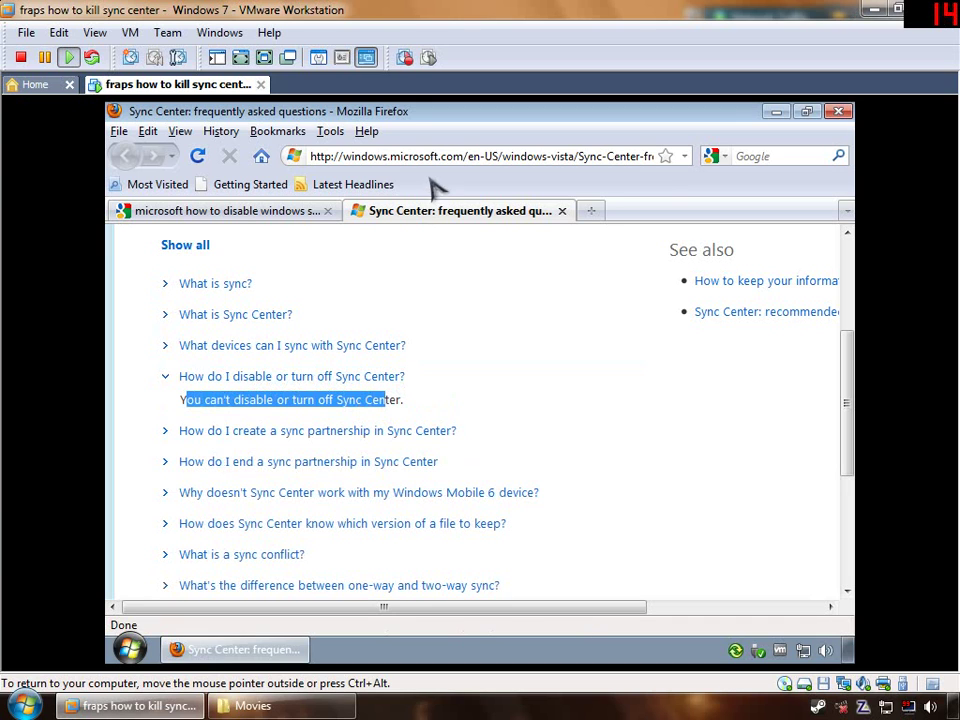
{"action": "left_click", "coordinate": [562, 211]}
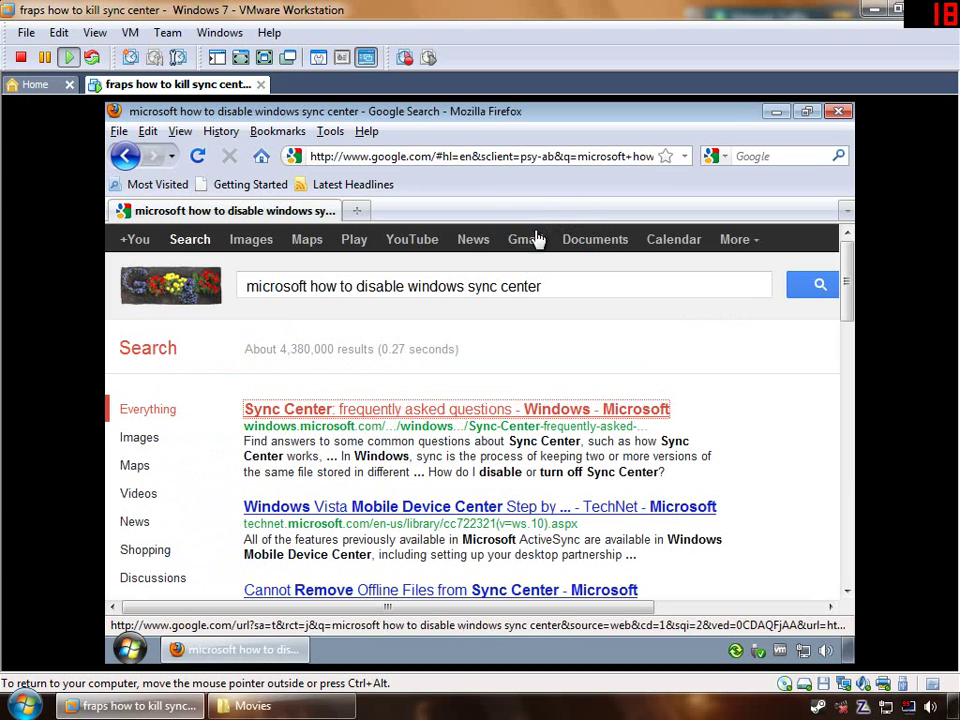
{"action": "left_click", "coordinate": [839, 112]}
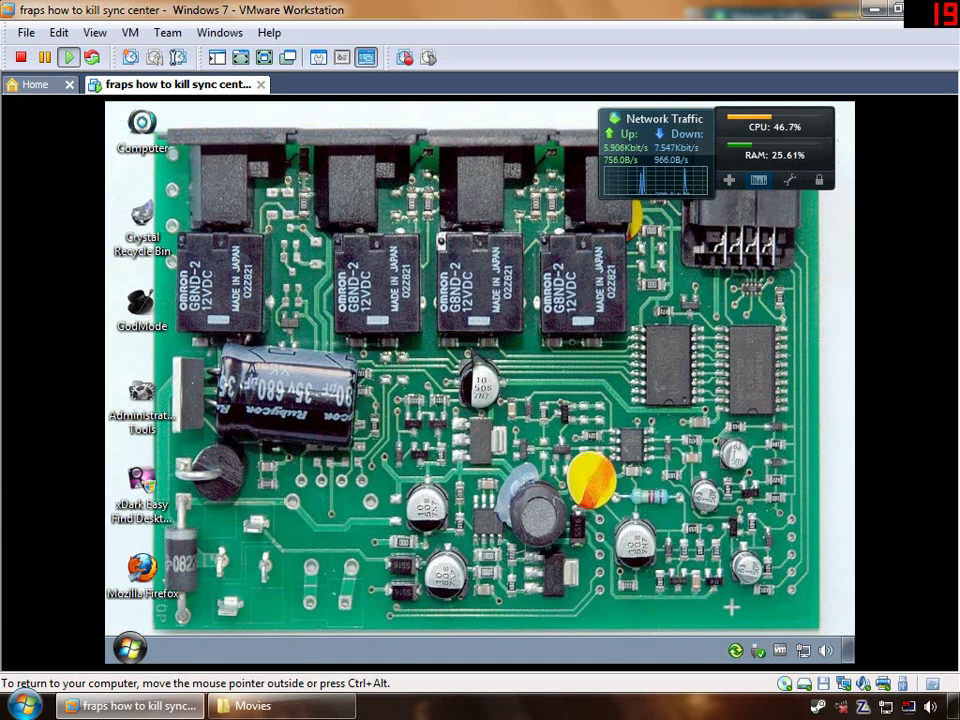
{"action": "right_click", "coordinate": [405, 313]}
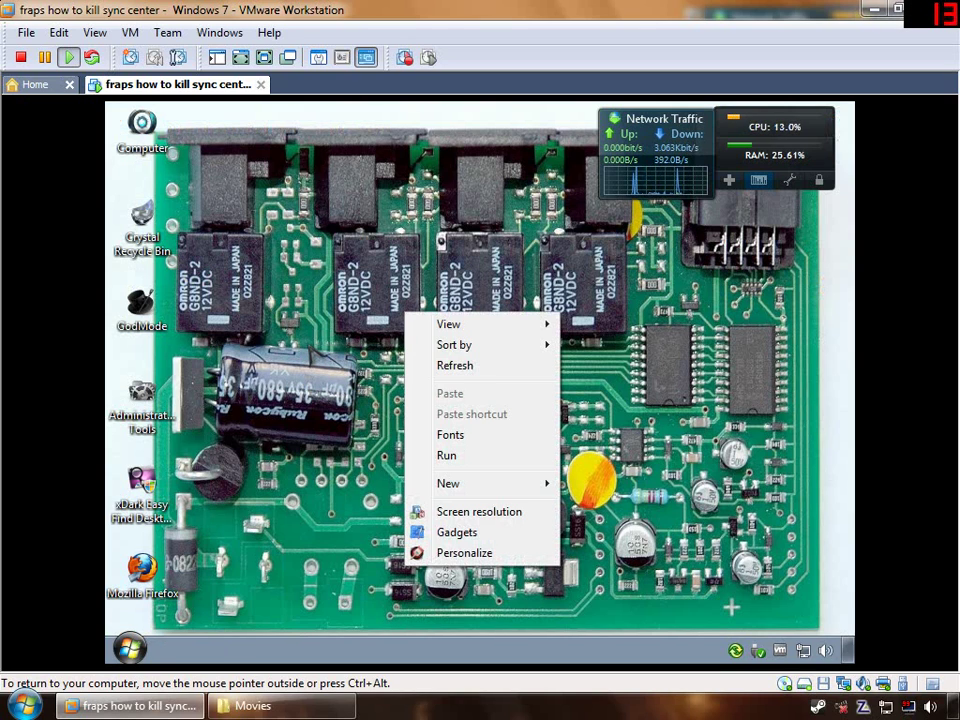
{"action": "key", "text": "Escape"}
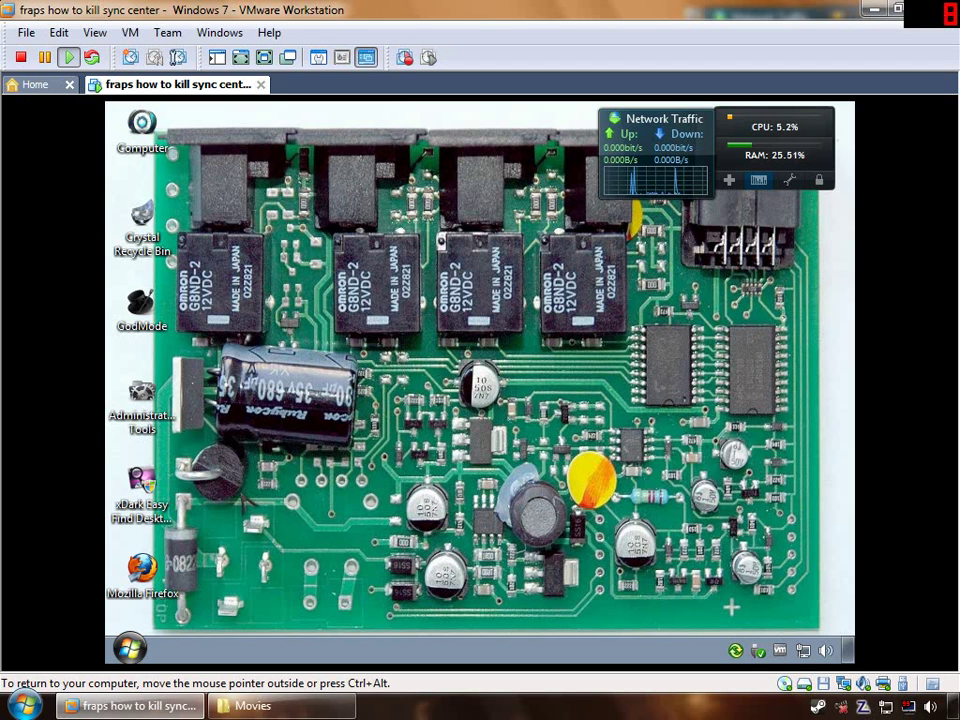
Open Sync Center from the xDark Panel
{"action": "key", "text": "super"}
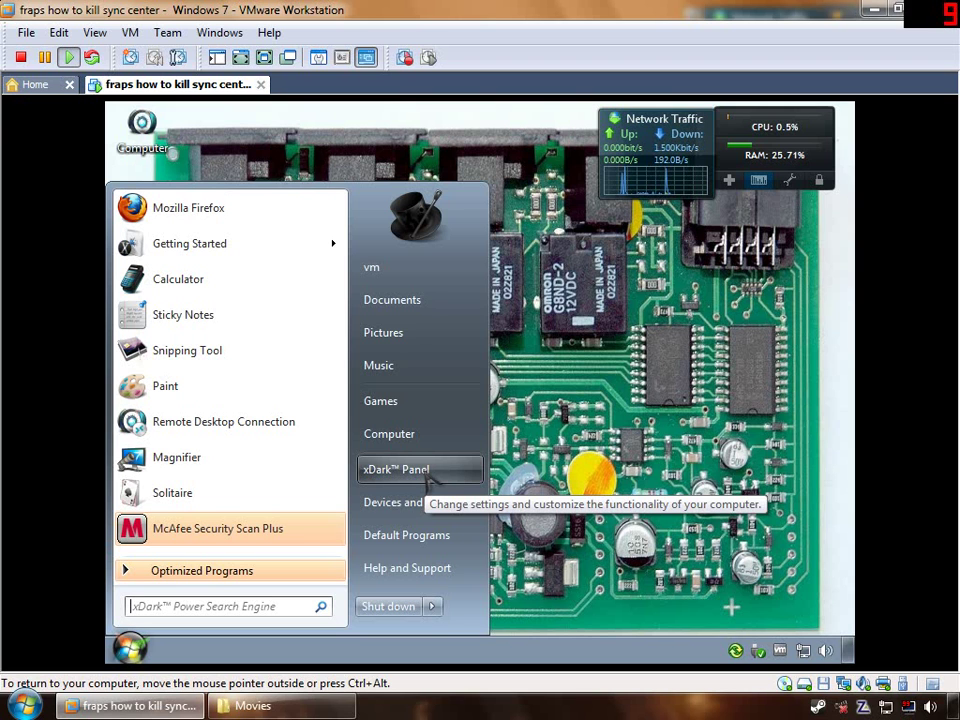
{"action": "left_click", "coordinate": [425, 473]}
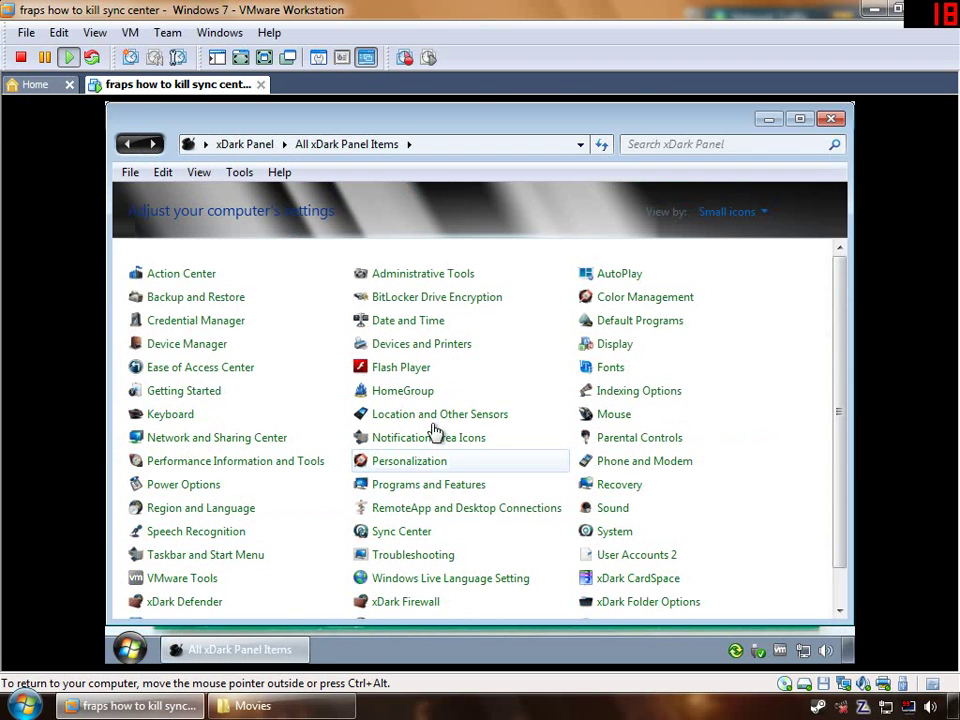
{"action": "scroll", "coordinate": [446, 399], "scroll_direction": "down", "scroll_amount": 1}
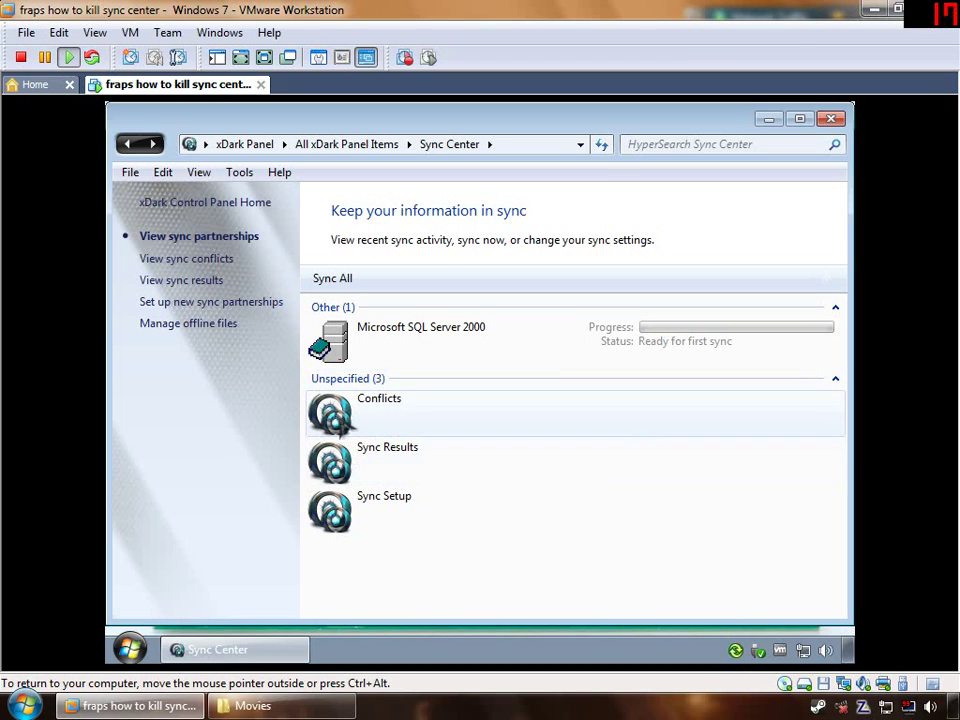
Minimize Sync Center, view the computer's basic system properties, and close that System window
{"action": "left_click", "coordinate": [270, 652]}
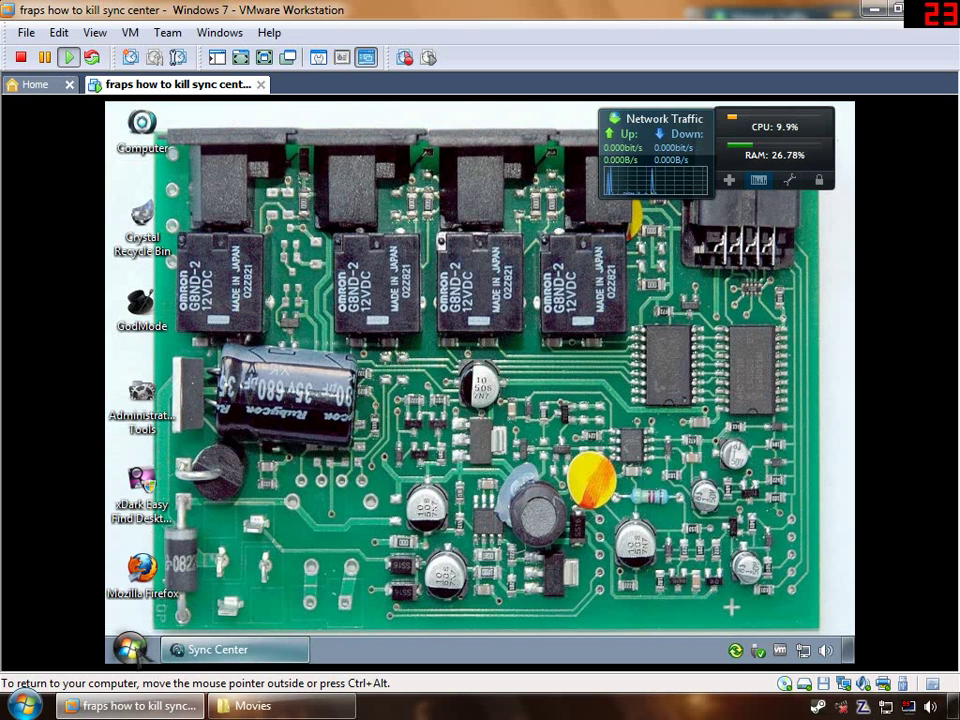
{"action": "key", "text": "super"}
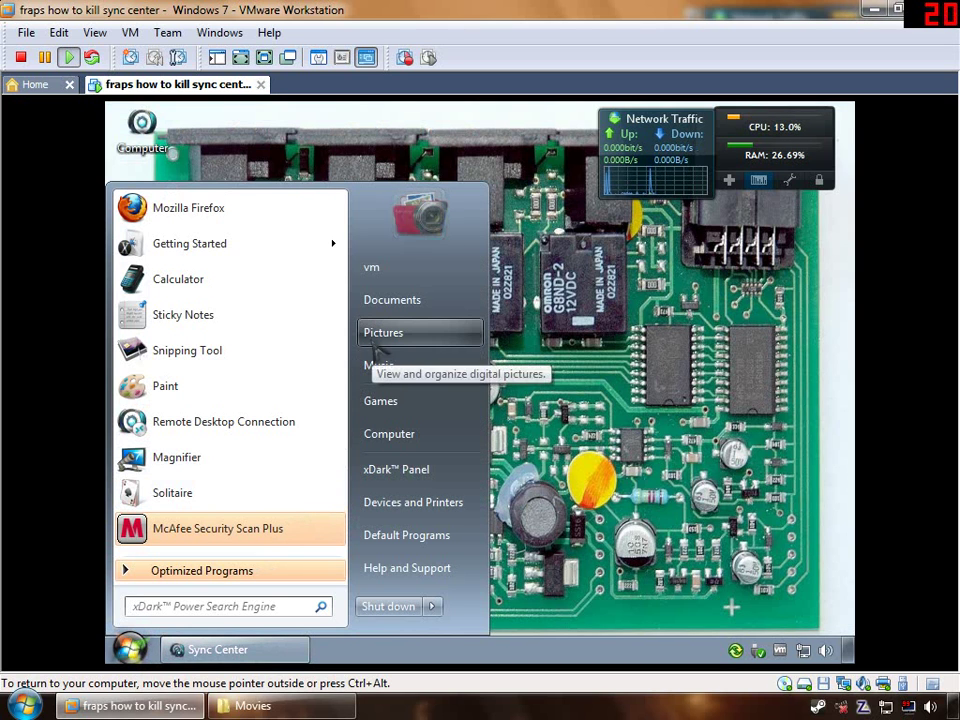
{"action": "right_click", "coordinate": [397, 436]}
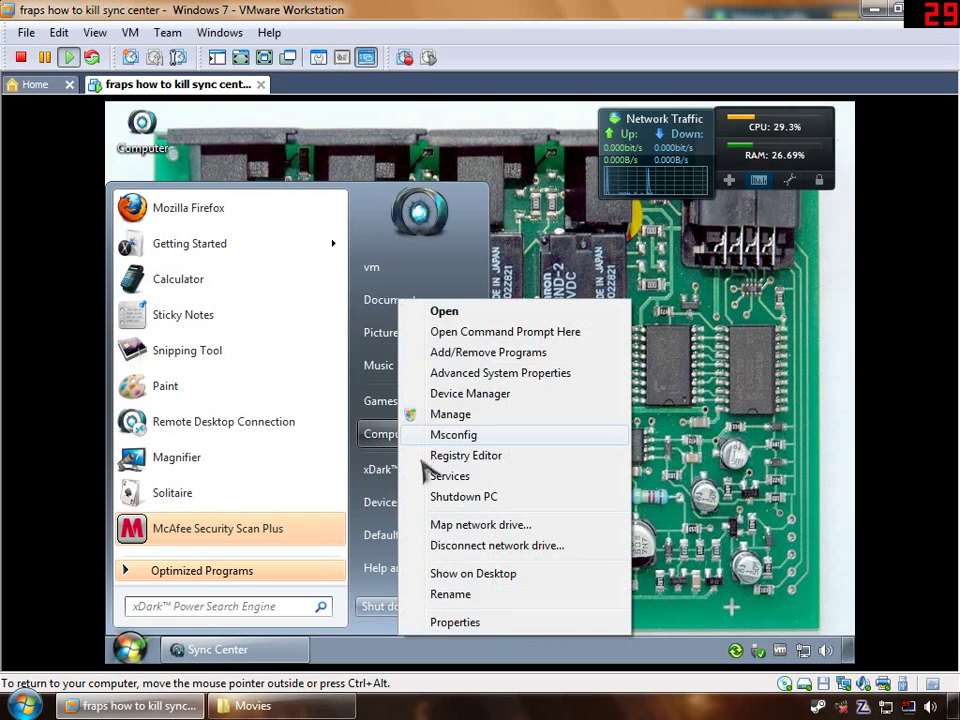
{"action": "left_click", "coordinate": [474, 620]}
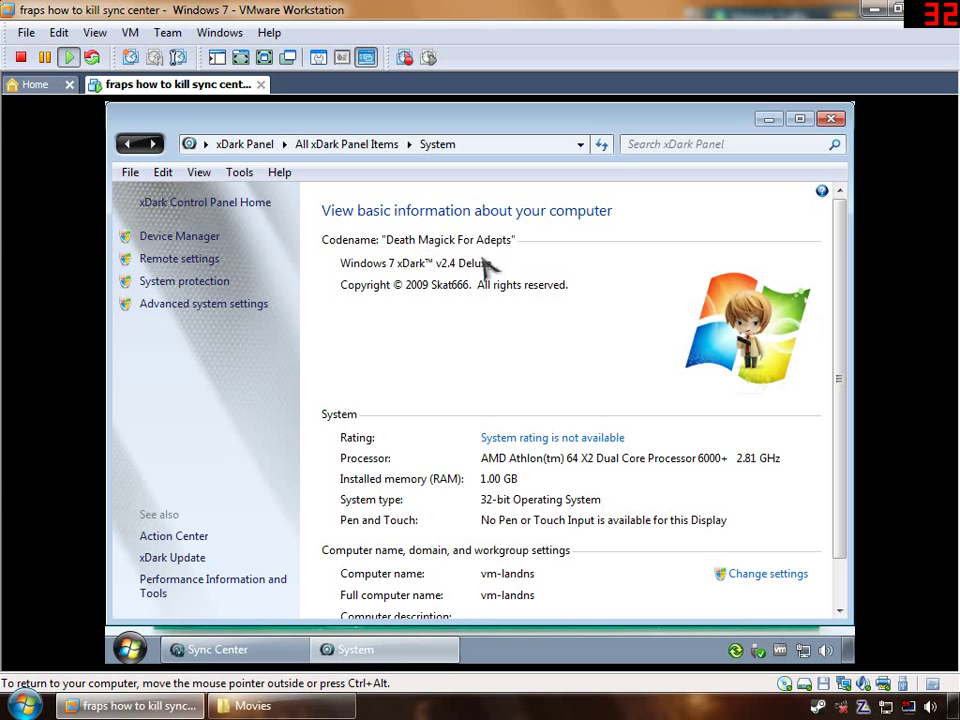
{"action": "left_click", "coordinate": [834, 119]}
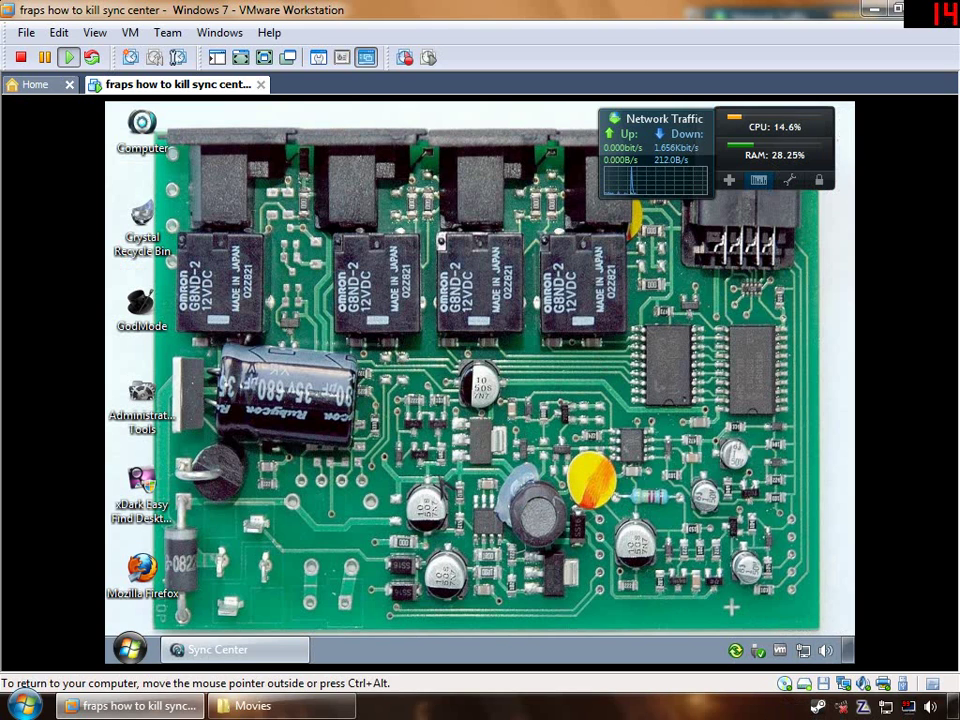
Restore Sync Center, disable offline files in its Offline Files settings, and decline the immediate restart
{"action": "left_click", "coordinate": [255, 655]}
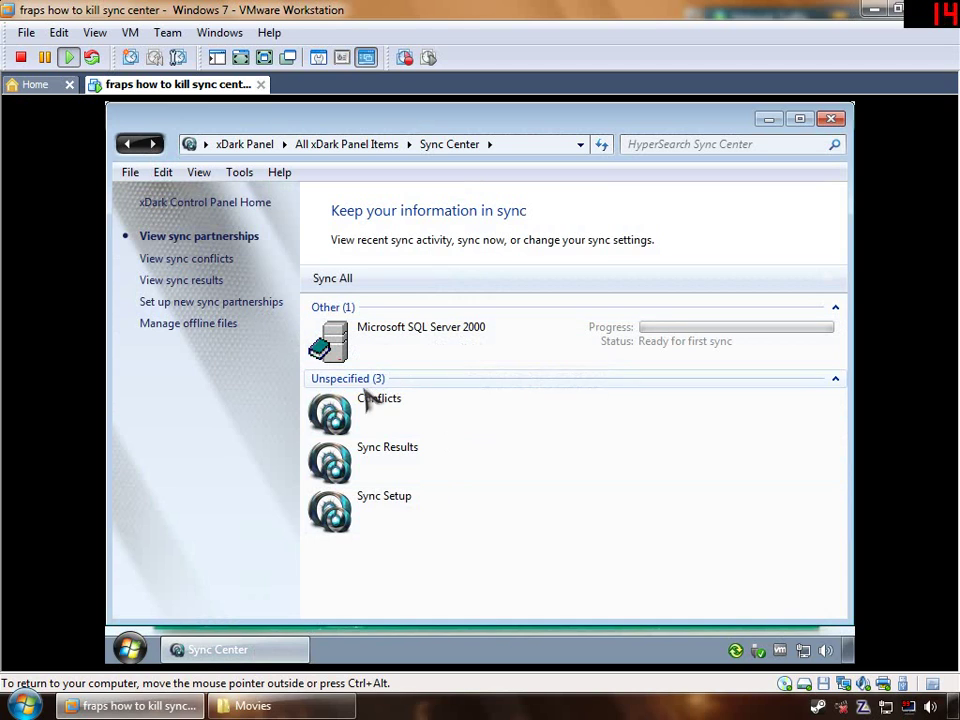
{"action": "left_click", "coordinate": [190, 326]}
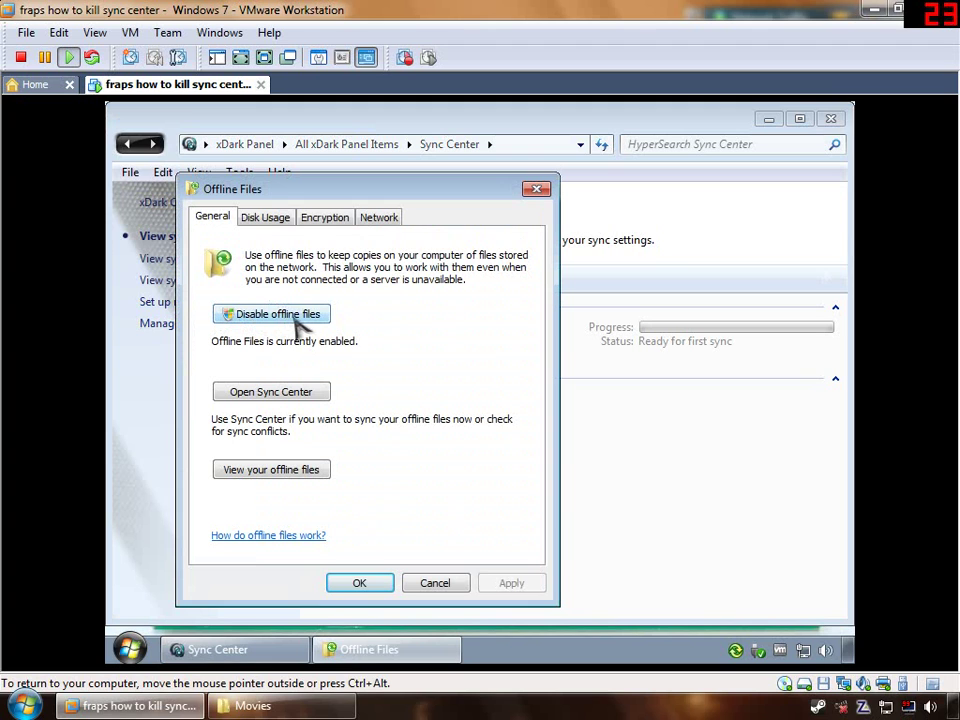
{"action": "left_click", "coordinate": [535, 190]}
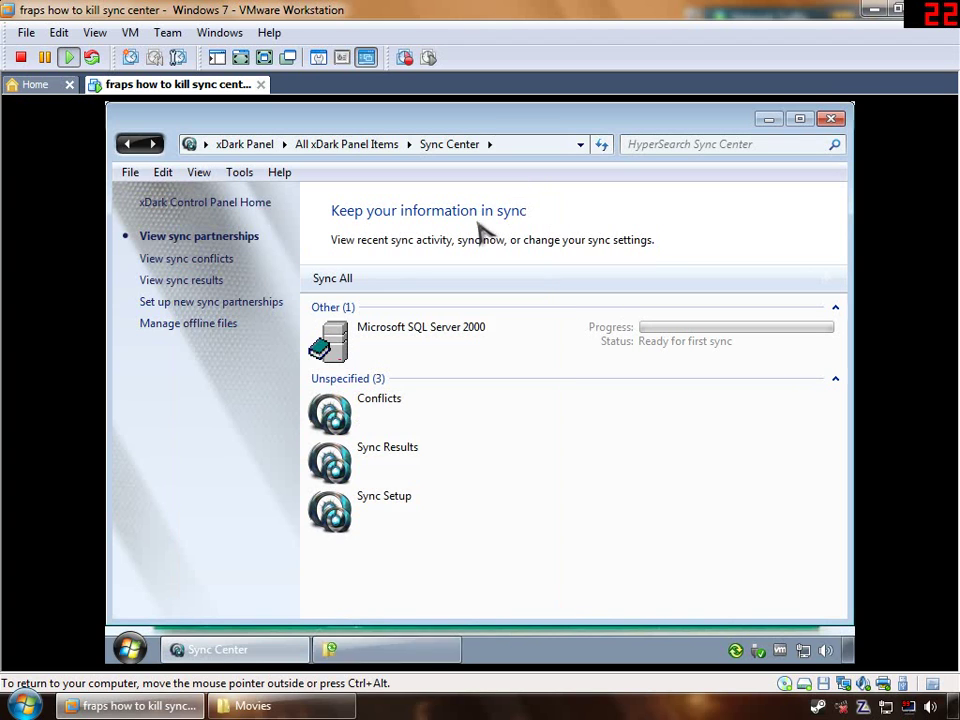
{"action": "left_click", "coordinate": [188, 325]}
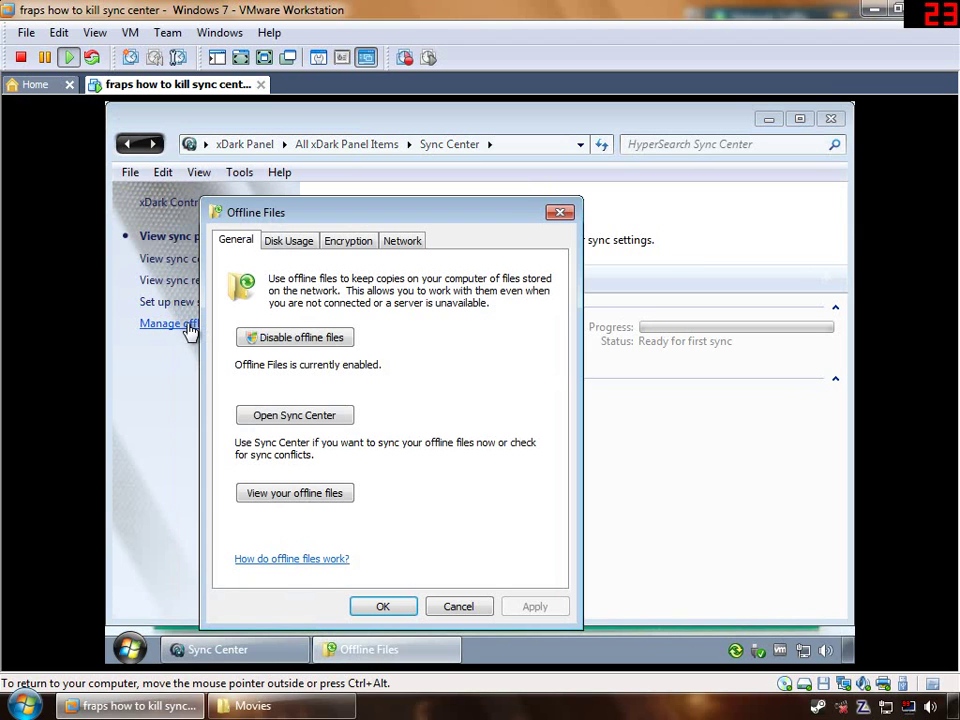
{"action": "left_click", "coordinate": [294, 338]}
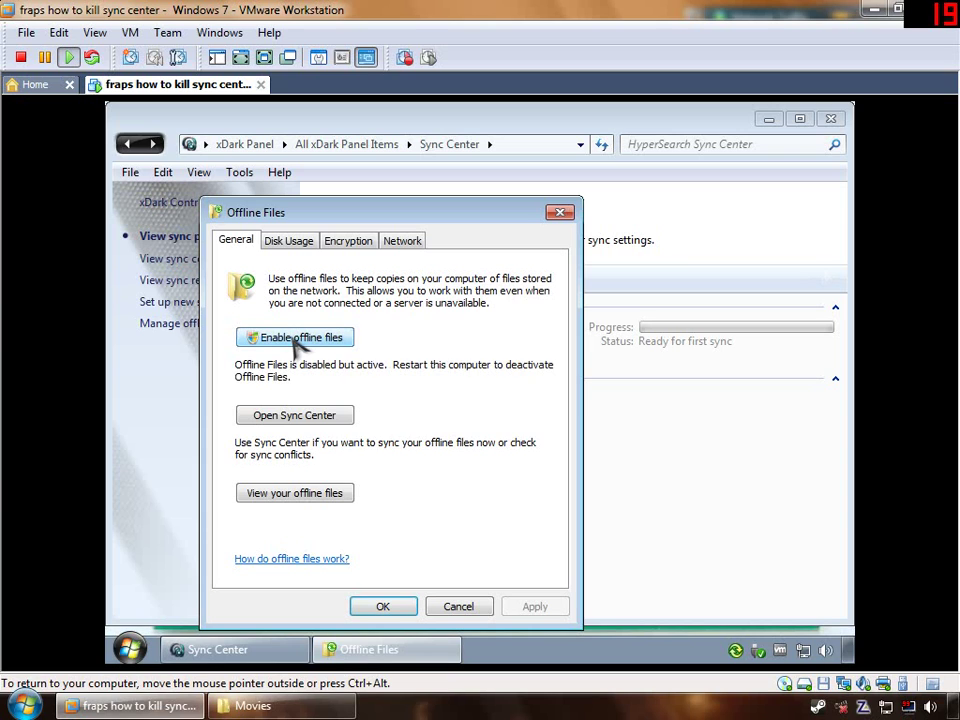
{"action": "left_click", "coordinate": [388, 605]}
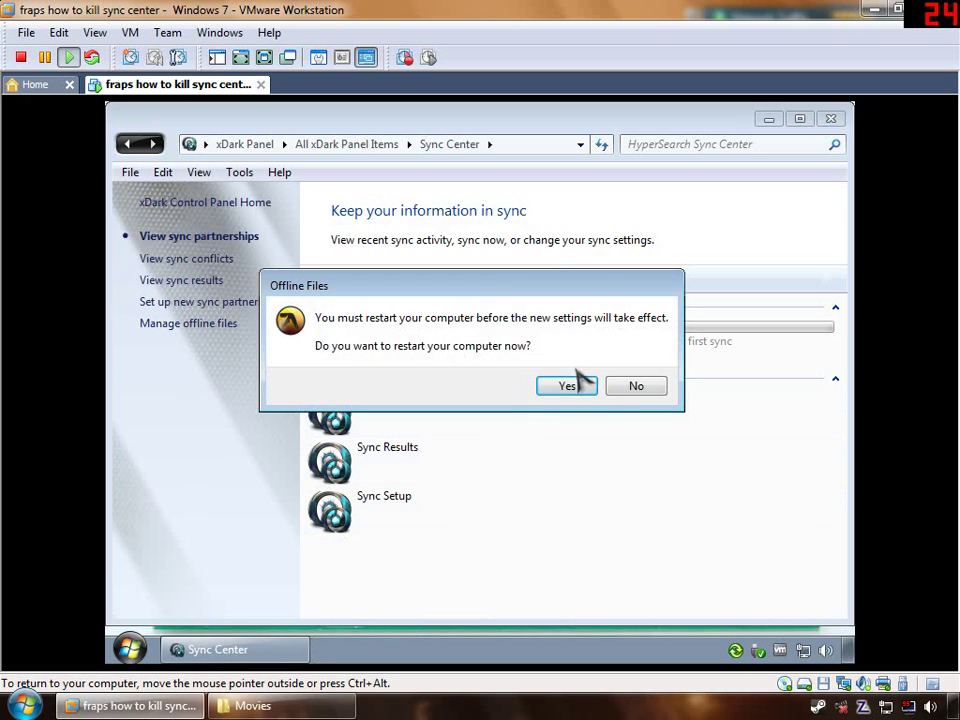
{"action": "left_click", "coordinate": [635, 387]}
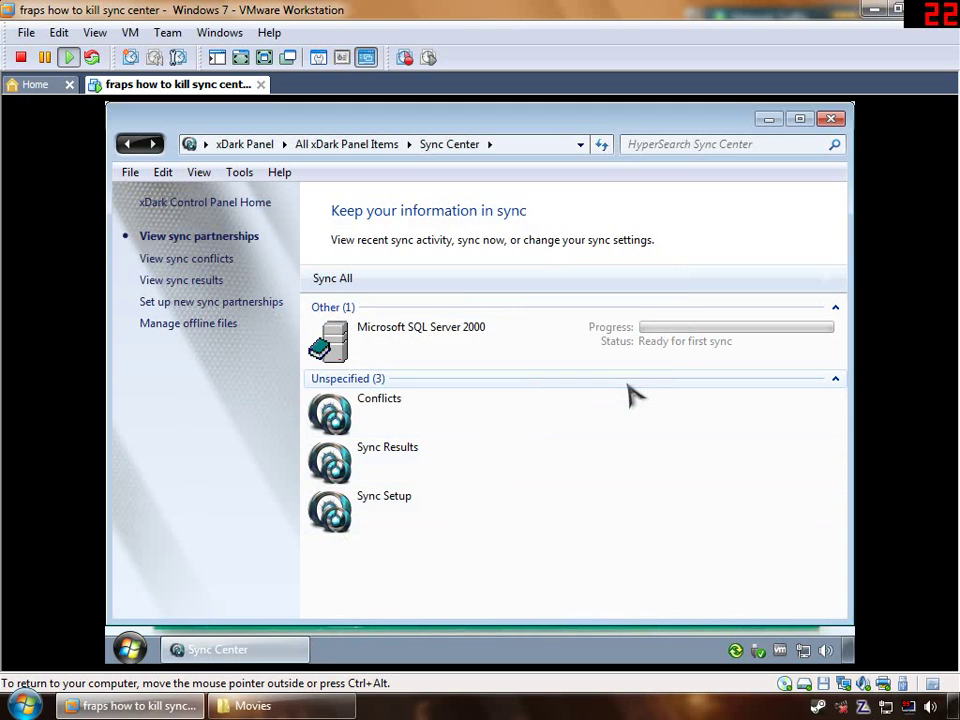
View the setup information for Offline Files among the new sync partnerships and close it
{"action": "left_click", "coordinate": [182, 309]}
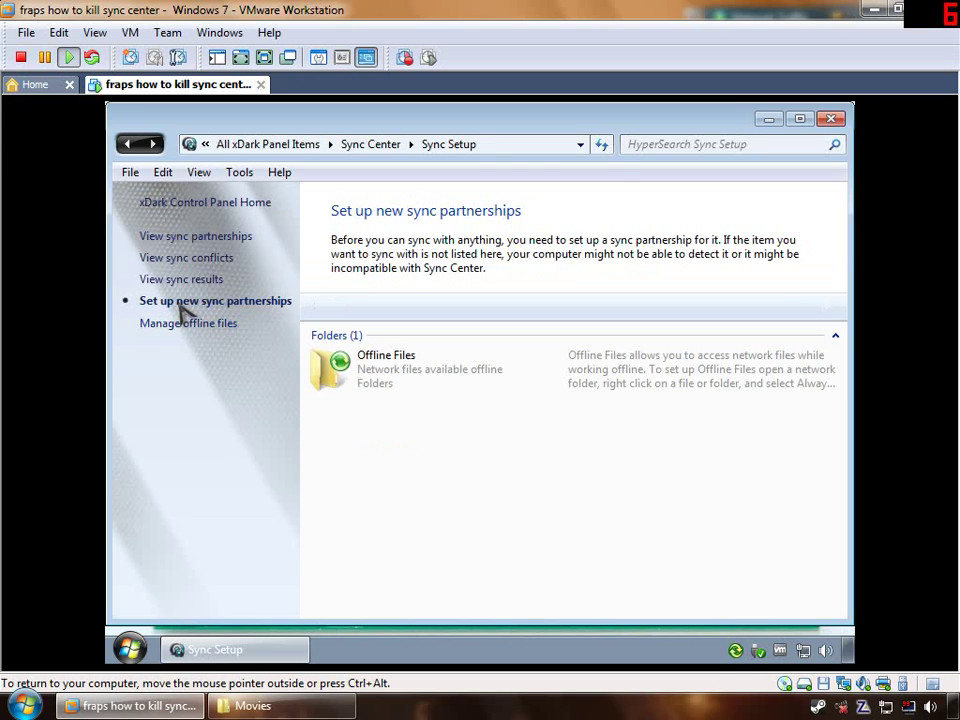
{"action": "right_click", "coordinate": [388, 375]}
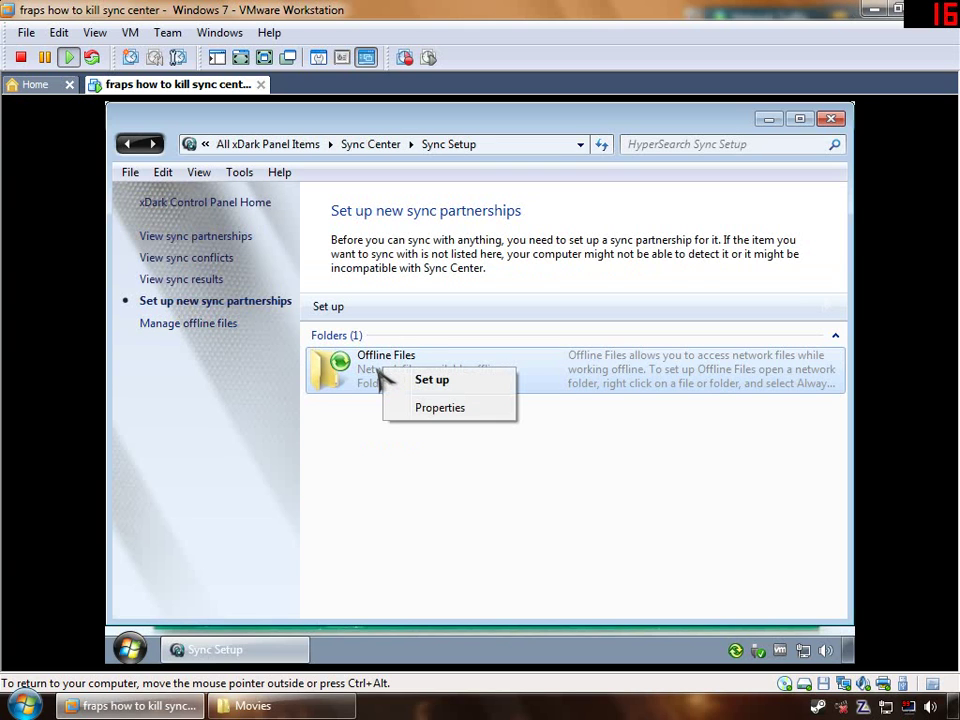
{"action": "left_click", "coordinate": [400, 380]}
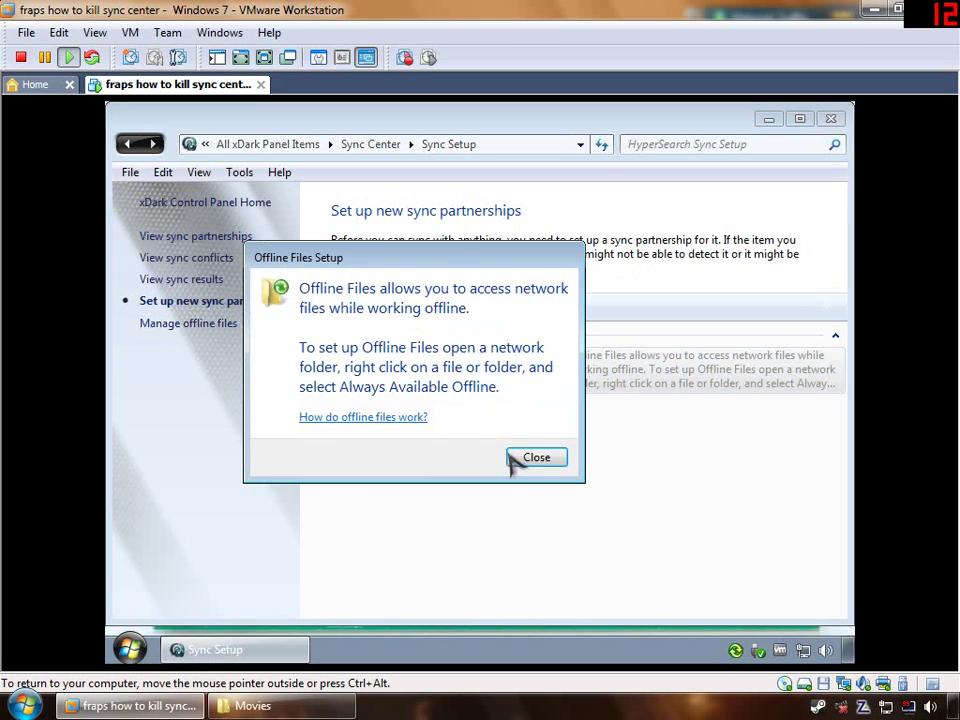
{"action": "left_click", "coordinate": [533, 457]}
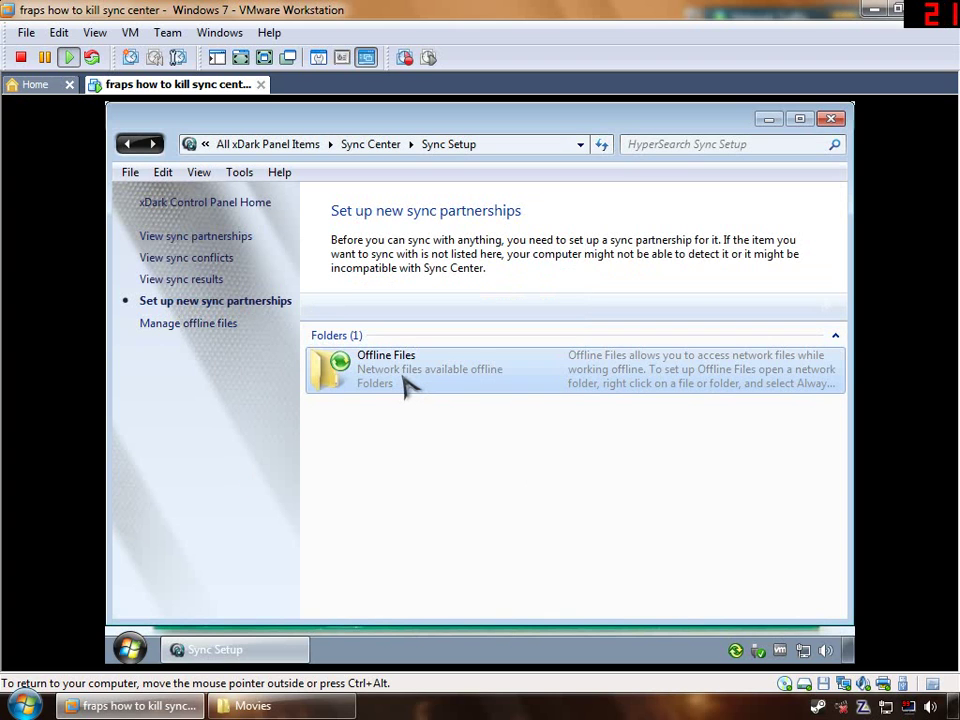
{"action": "left_click", "coordinate": [407, 385]}
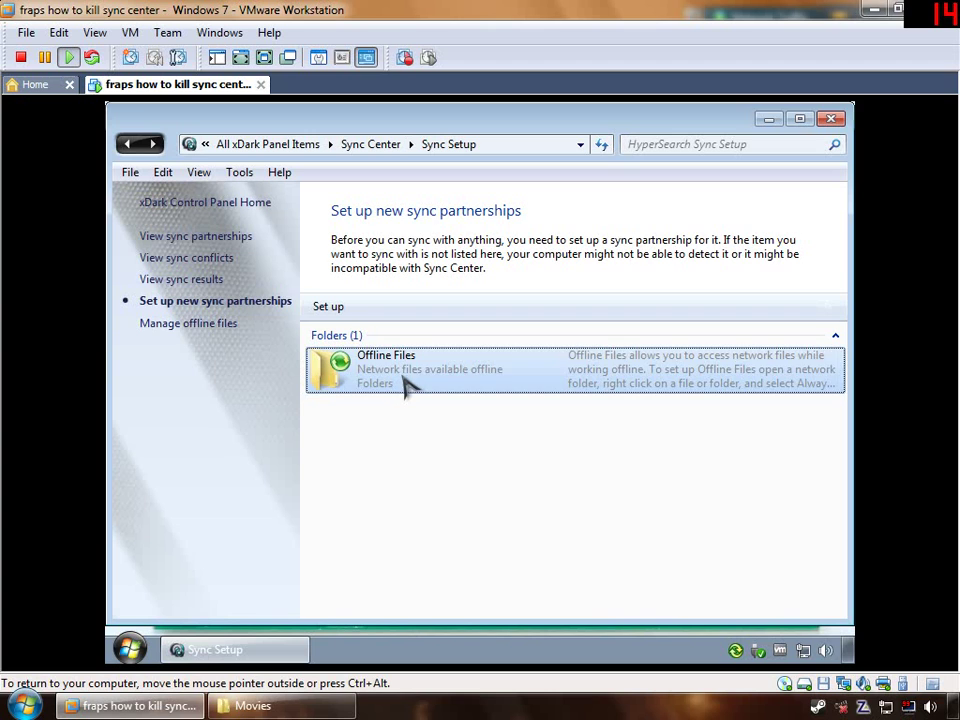
Look through the sync results, conflicts and partnerships, and check the actions offered for the Conflicts item
{"action": "left_click", "coordinate": [205, 281]}
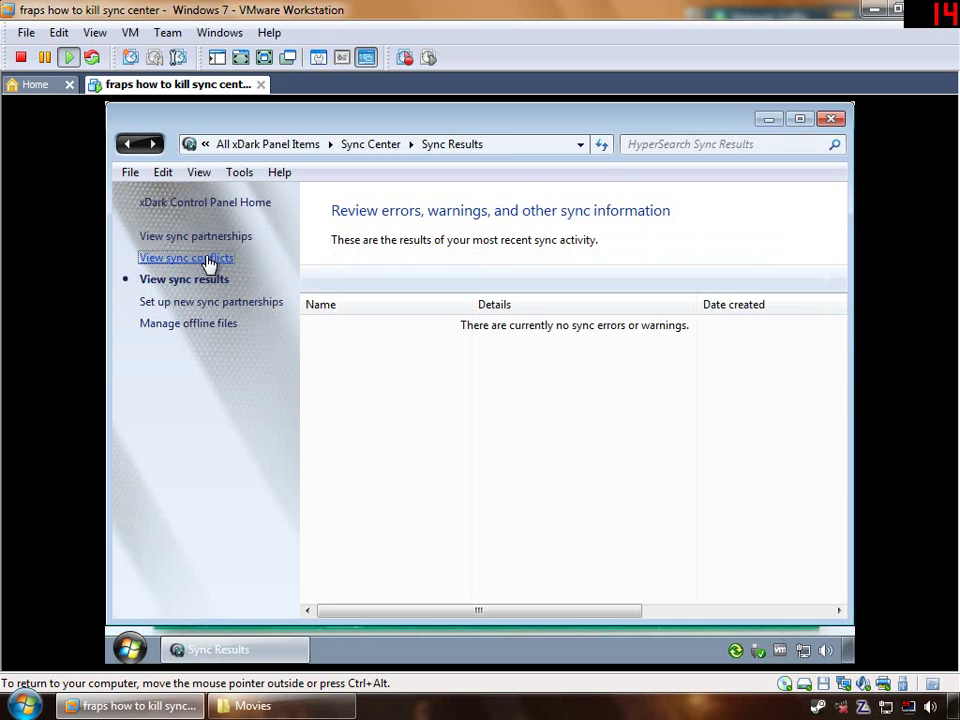
{"action": "left_click", "coordinate": [208, 262]}
{"action": "left_click", "coordinate": [214, 238]}
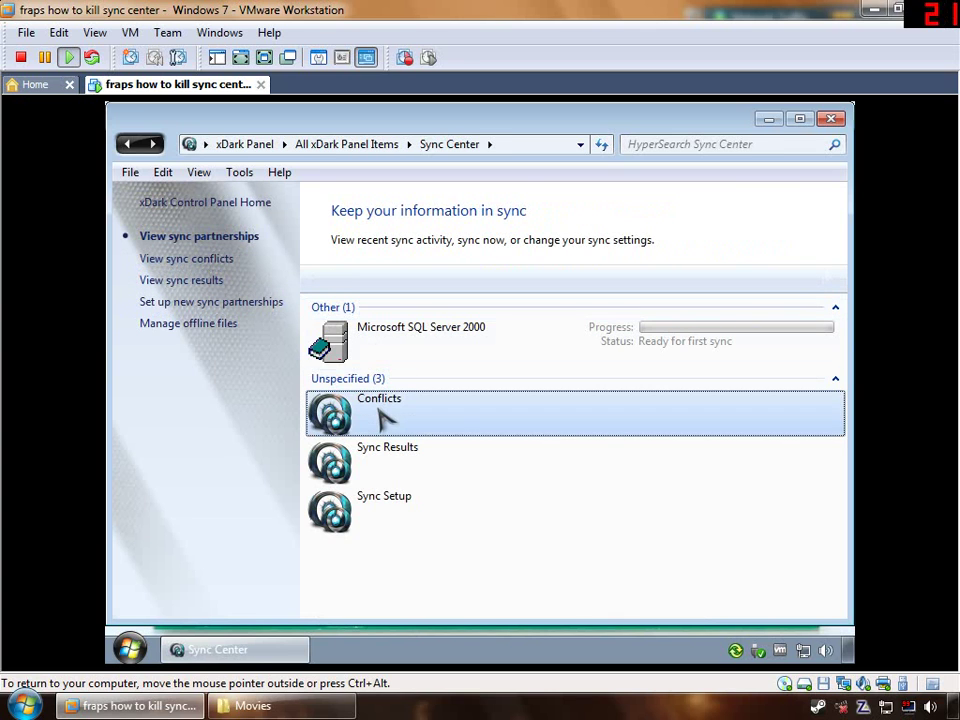
{"action": "right_click", "coordinate": [380, 418]}
{"action": "key", "text": "Escape"}
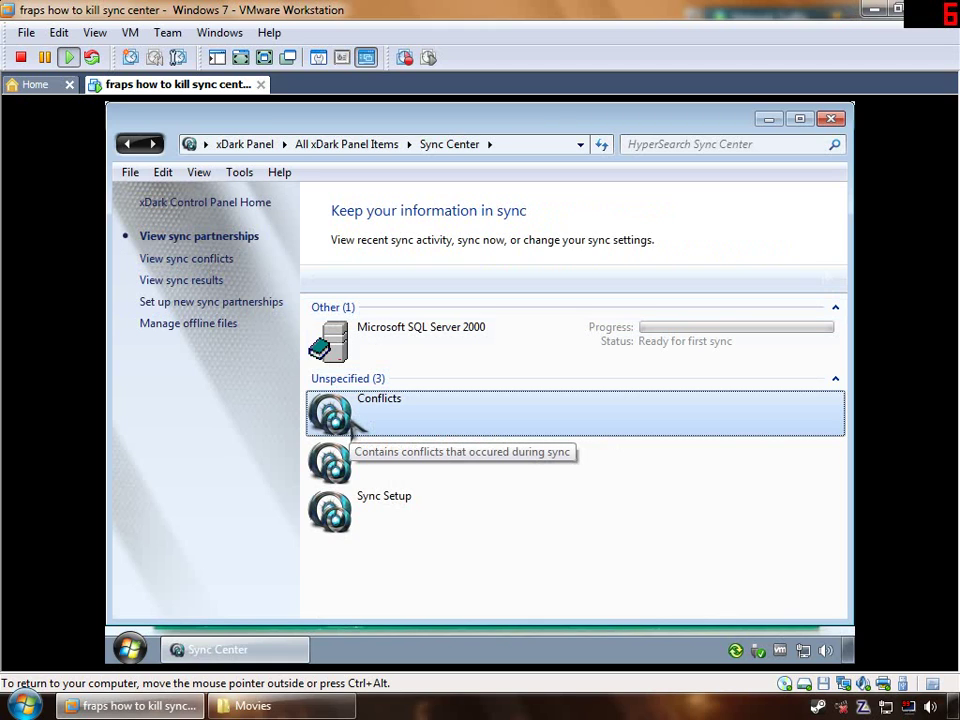
{"action": "right_click", "coordinate": [364, 415]}
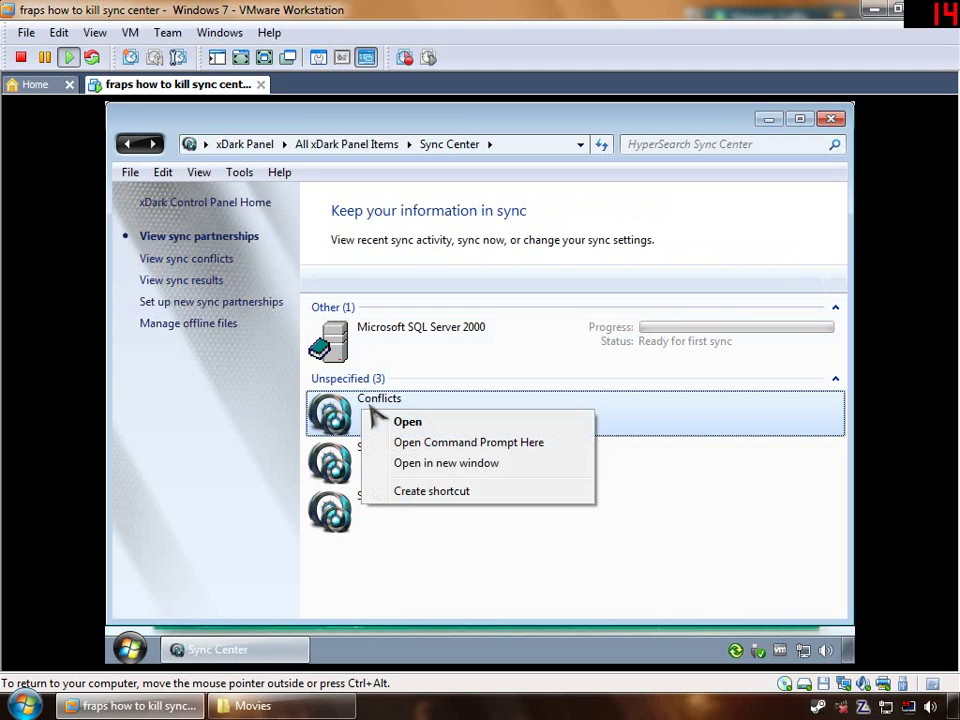
Check the properties of the Microsoft SQL Server 2000 sync partnership, close them, and minimize Sync Center
{"action": "left_click", "coordinate": [373, 342]}
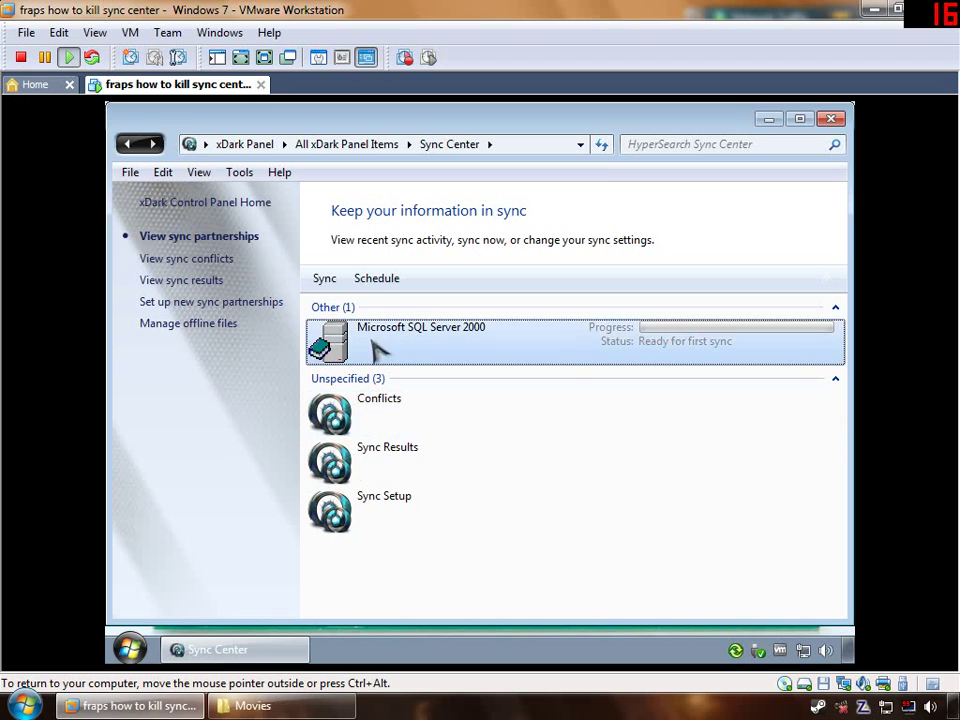
{"action": "right_click", "coordinate": [436, 358]}
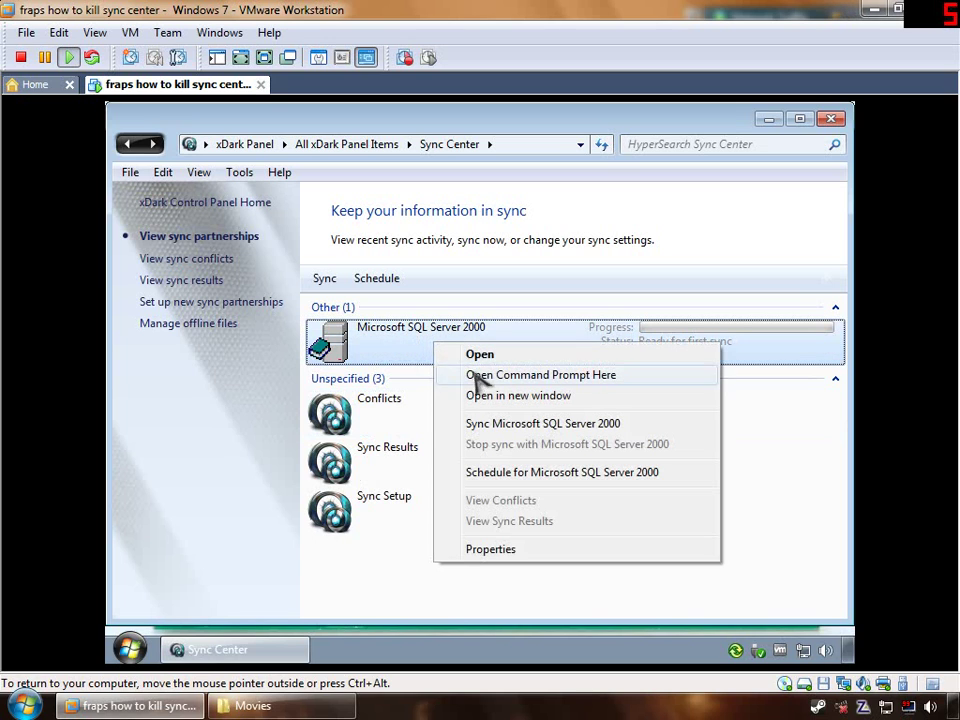
{"action": "left_click", "coordinate": [514, 550]}
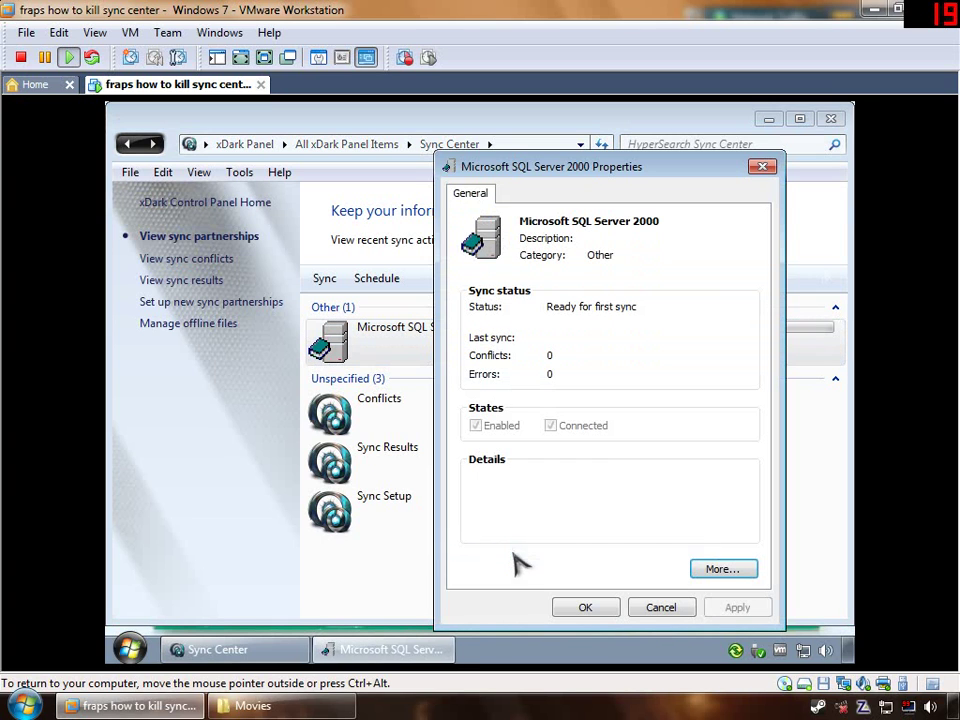
{"action": "left_click", "coordinate": [763, 167]}
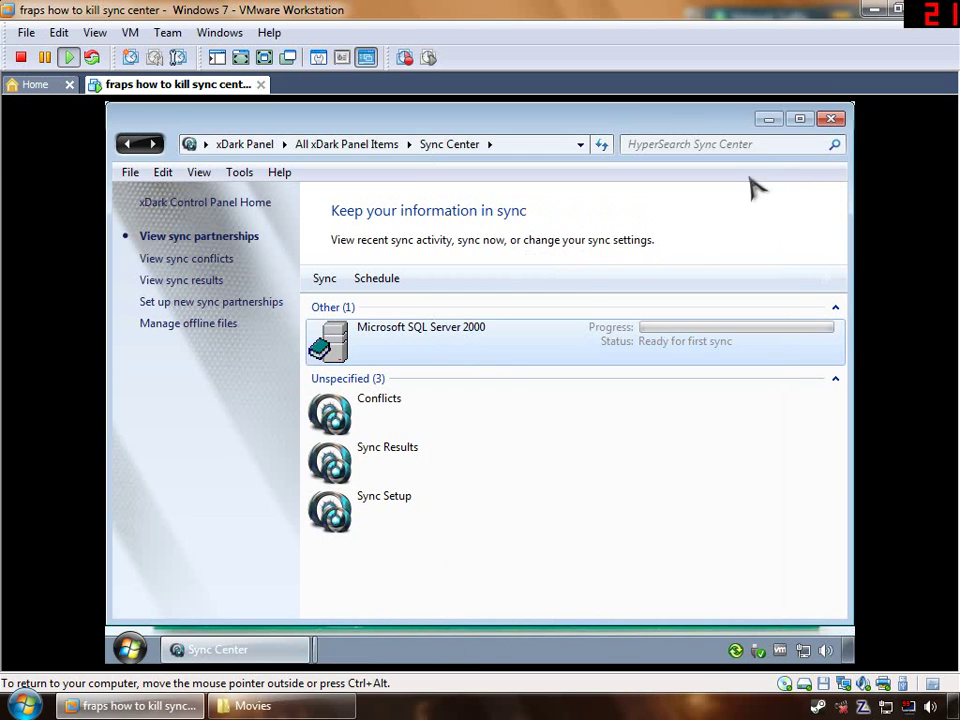
{"action": "left_click", "coordinate": [268, 652]}
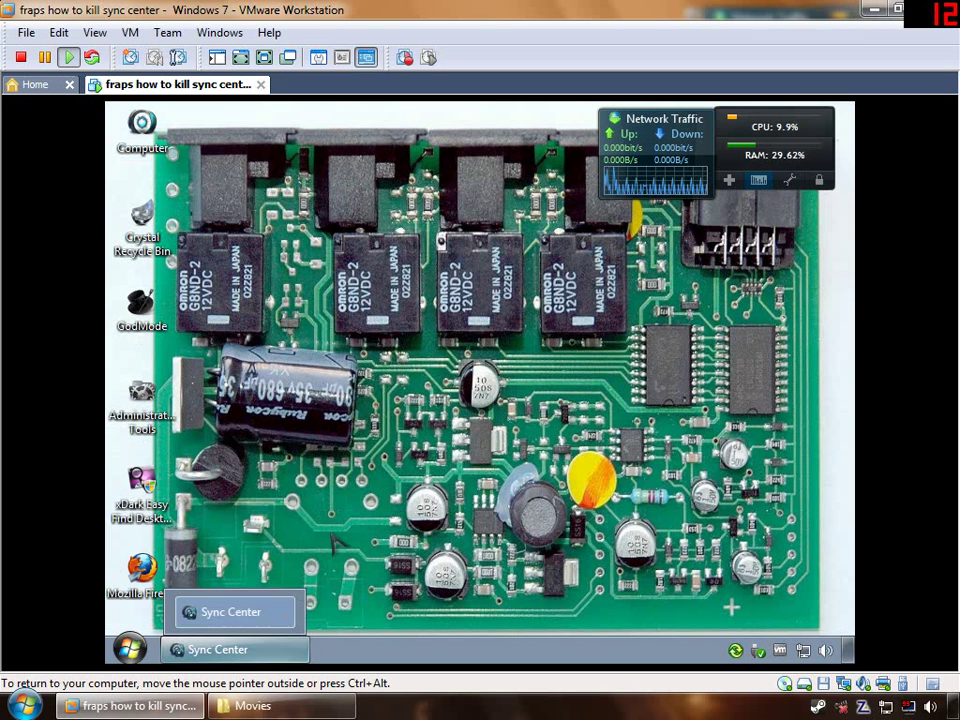
Search for "add or", open Add or remove programs, look at the Microsoft SQL Server 2005 Compact Edition entry, and close the window
{"action": "left_click", "coordinate": [130, 649]}
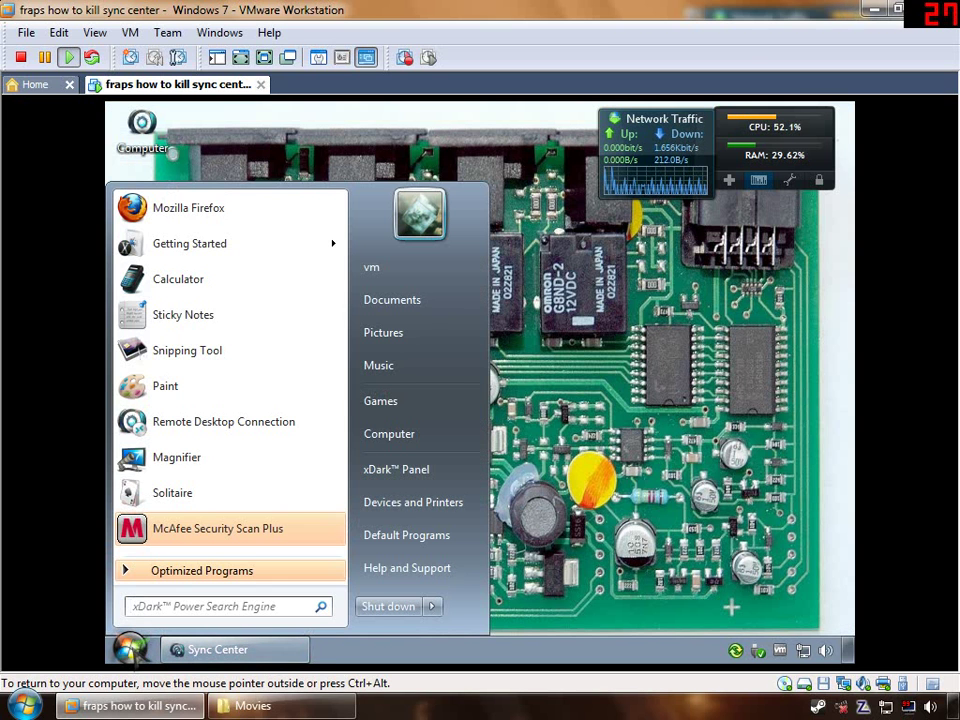
{"action": "type", "text": "add or"}
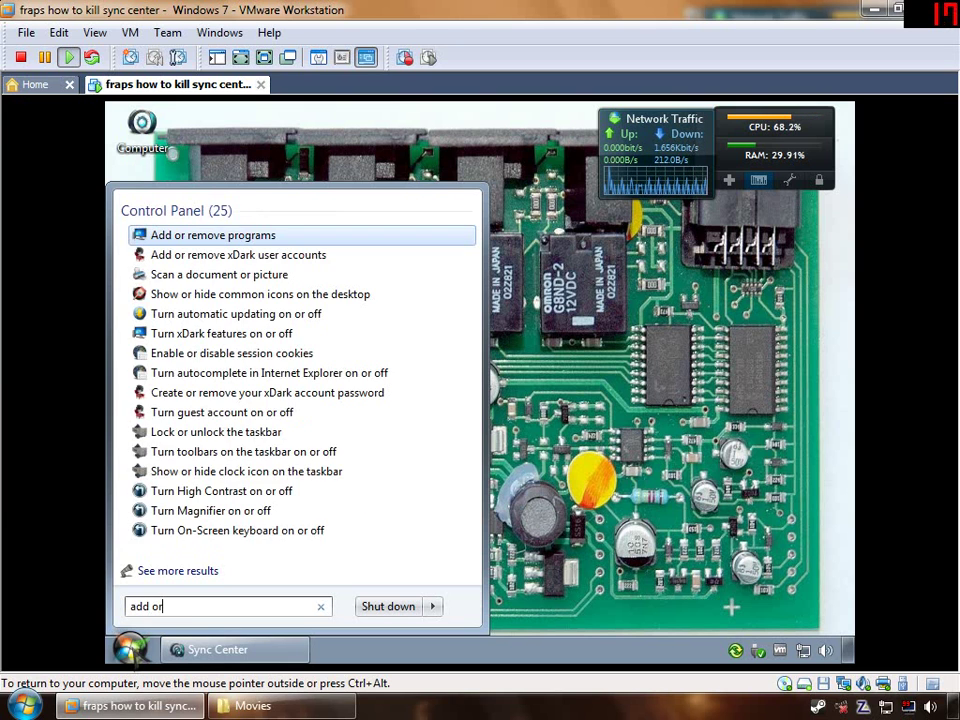
{"action": "key", "text": "Return"}
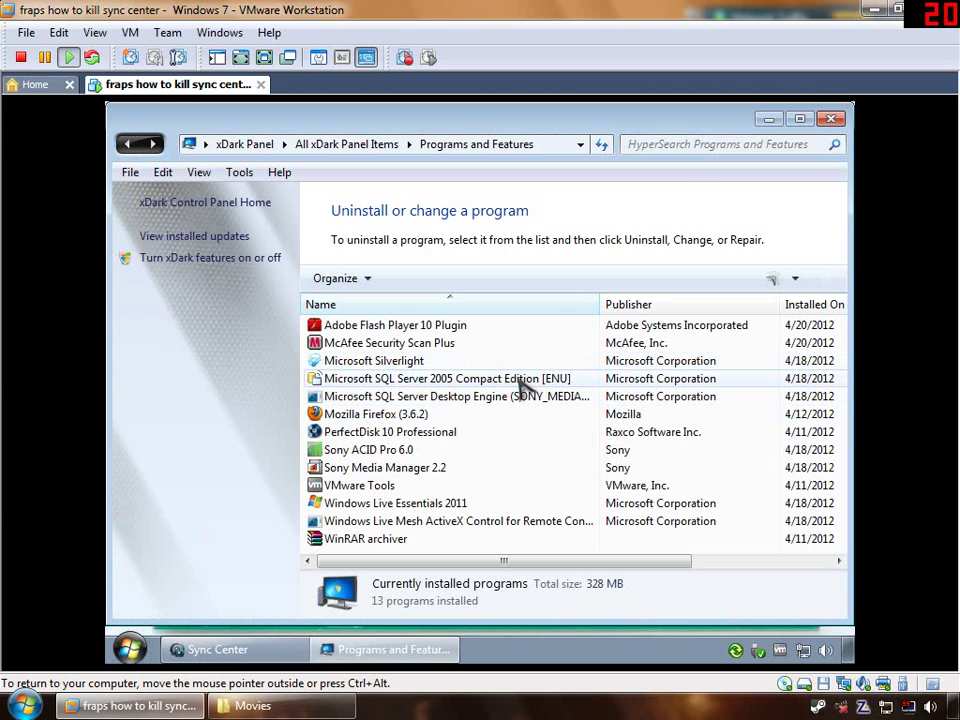
{"action": "left_click", "coordinate": [516, 381]}
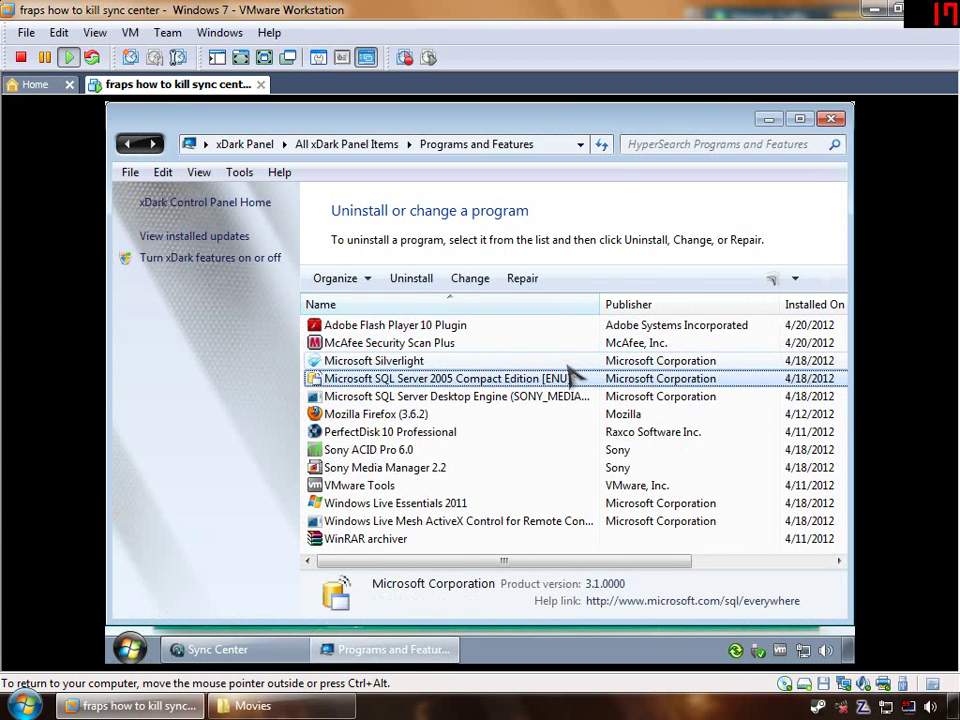
{"action": "left_click", "coordinate": [833, 119]}
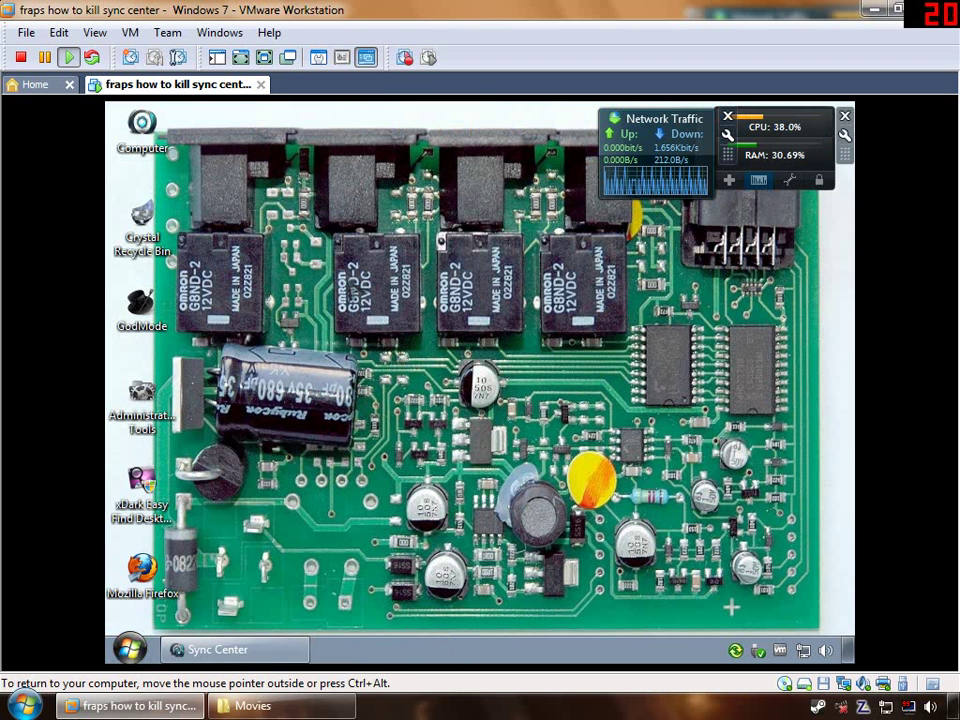
Open the Program Files folder on the xDark HDD (C:) drive
{"action": "double_click", "coordinate": [150, 150]}
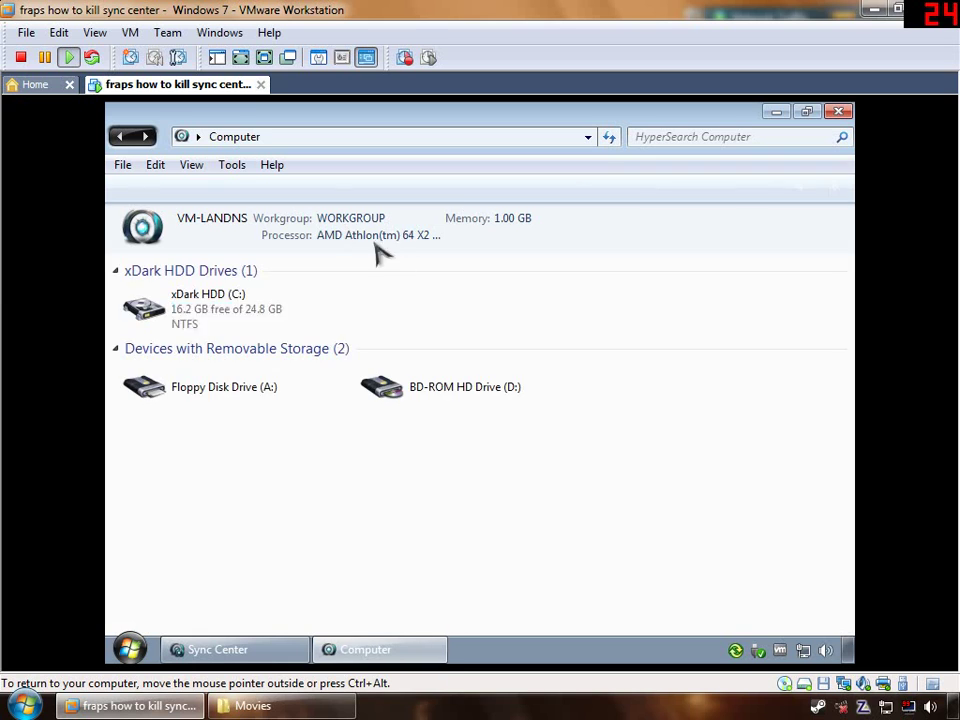
{"action": "double_click", "coordinate": [270, 326]}
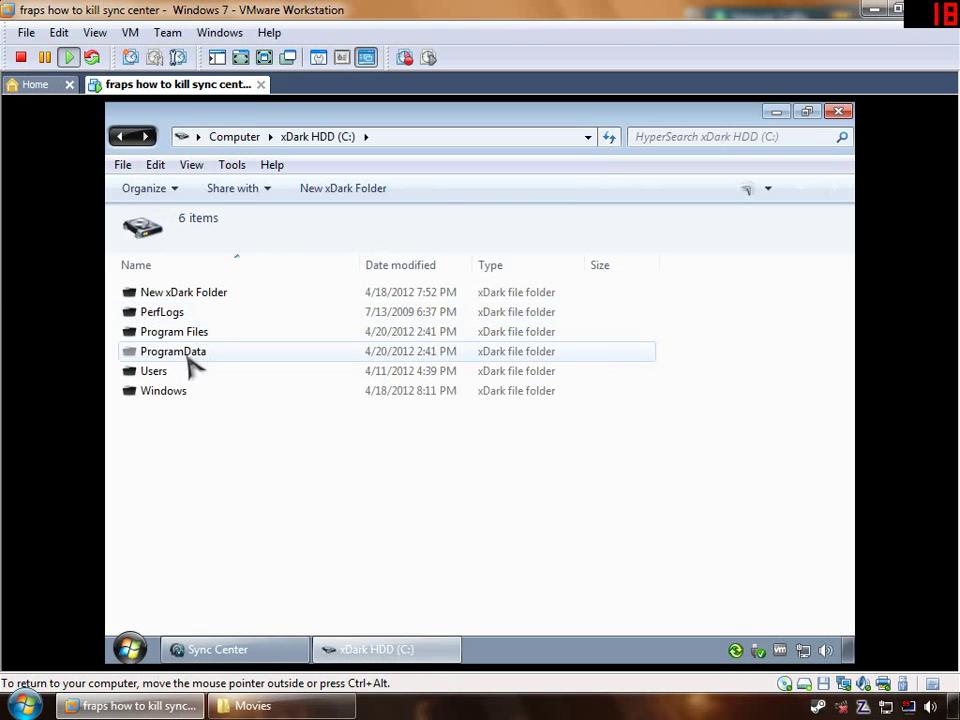
{"action": "double_click", "coordinate": [203, 334]}
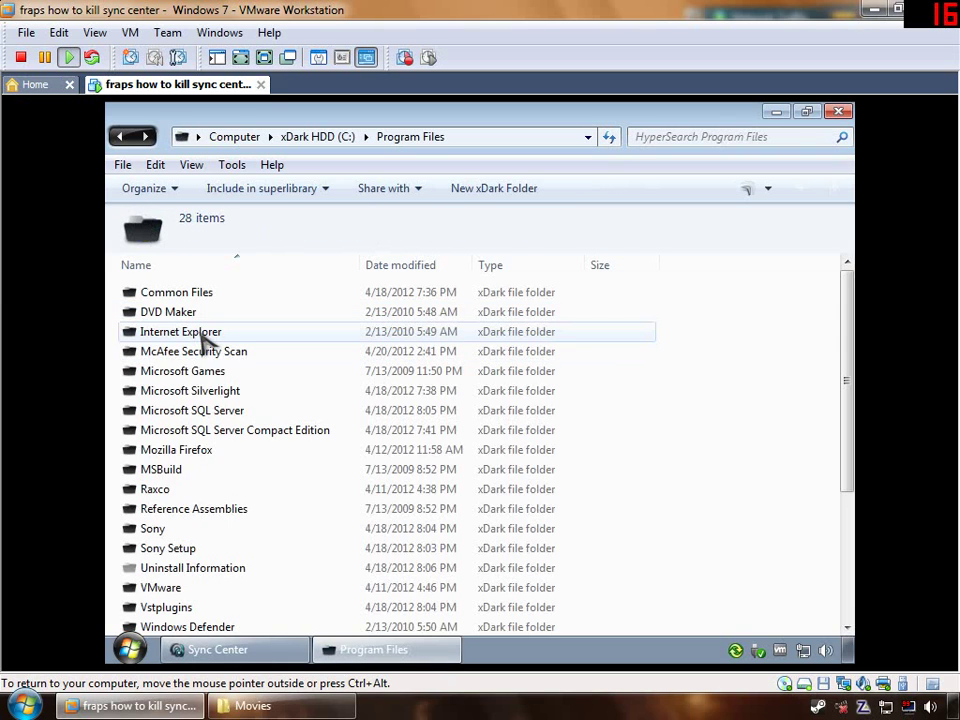
Try to permanently delete the Microsoft SQL Server and Microsoft SQL Server Compact Edition folders, cancel the remaining deletion, and reselect the Microsoft SQL Server folder
{"action": "left_click", "coordinate": [237, 412]}
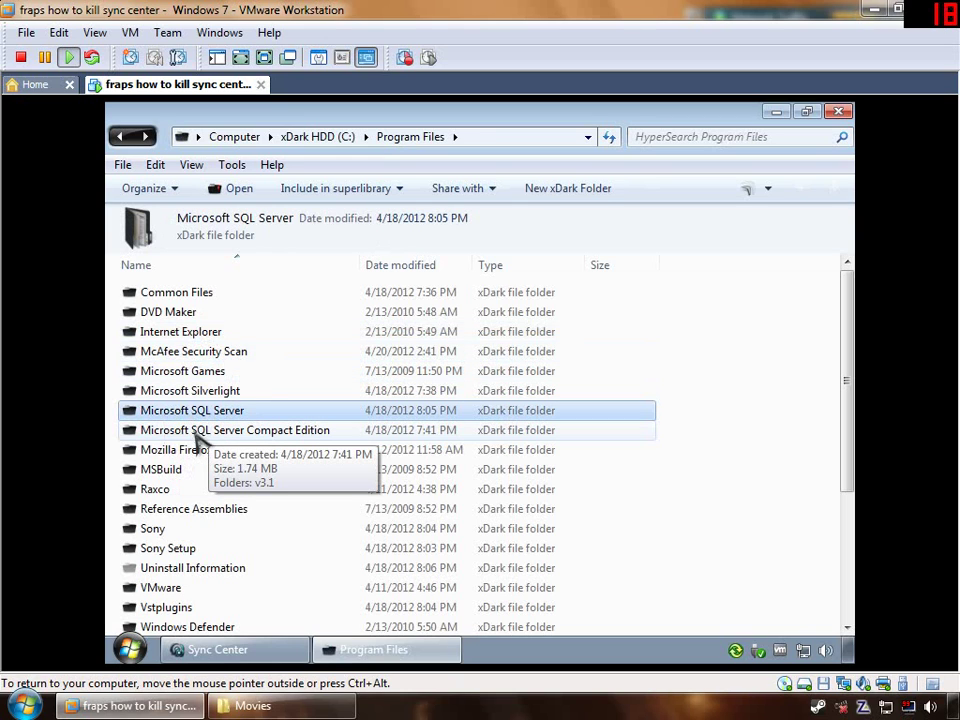
{"action": "left_click_drag", "start_coordinate": [678, 408], "coordinate": [247, 437]}
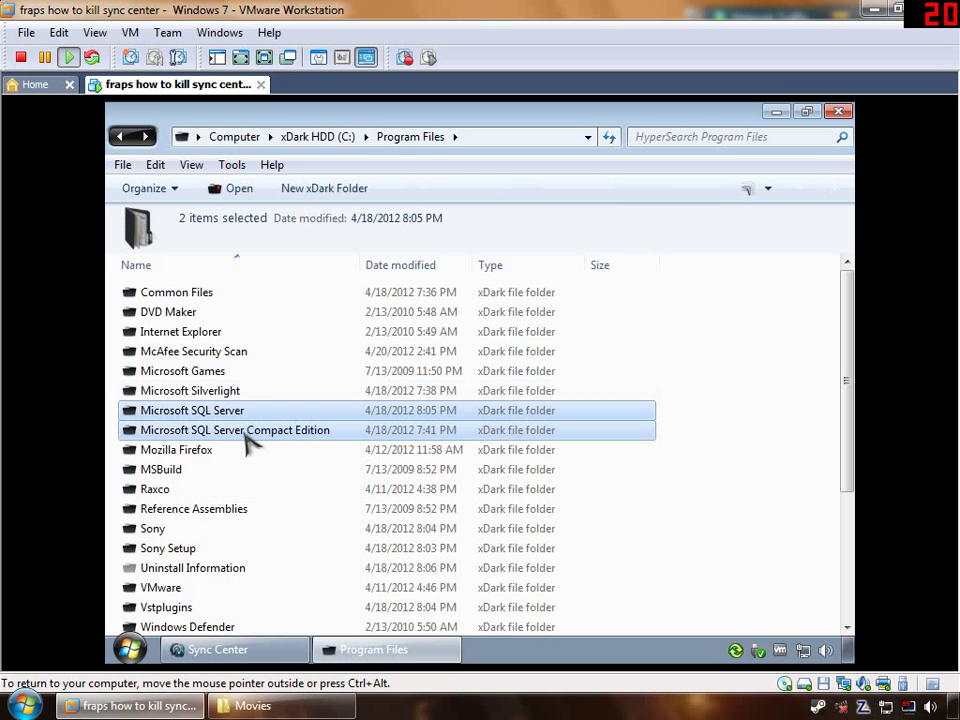
{"action": "key", "text": "shift+Delete"}
{"action": "key", "text": "Return"}
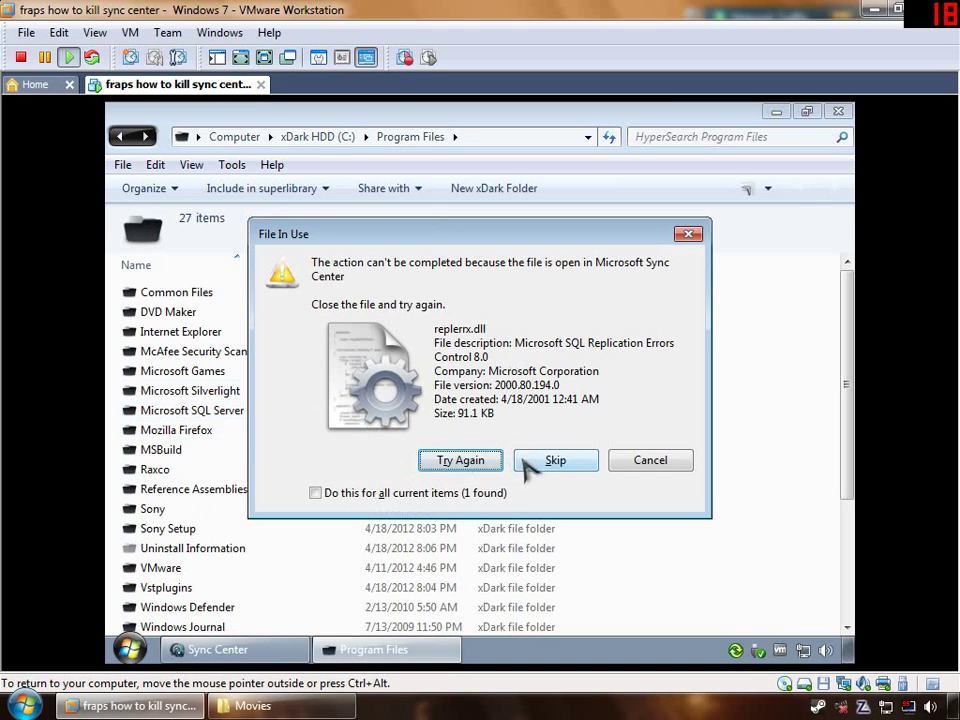
{"action": "left_click", "coordinate": [634, 463]}
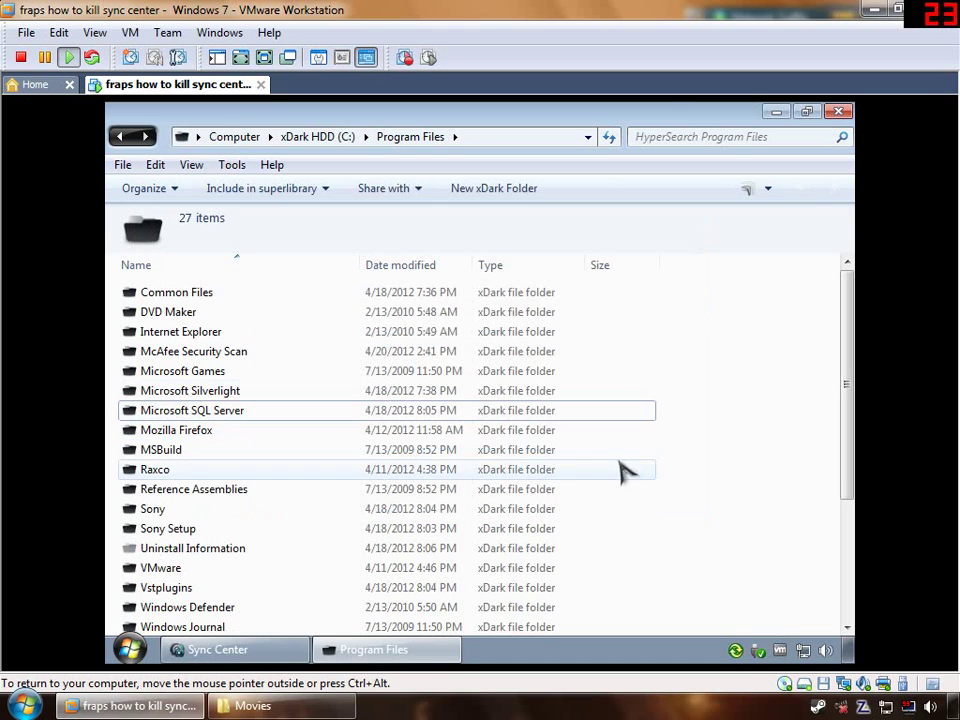
{"action": "left_click", "coordinate": [232, 411]}
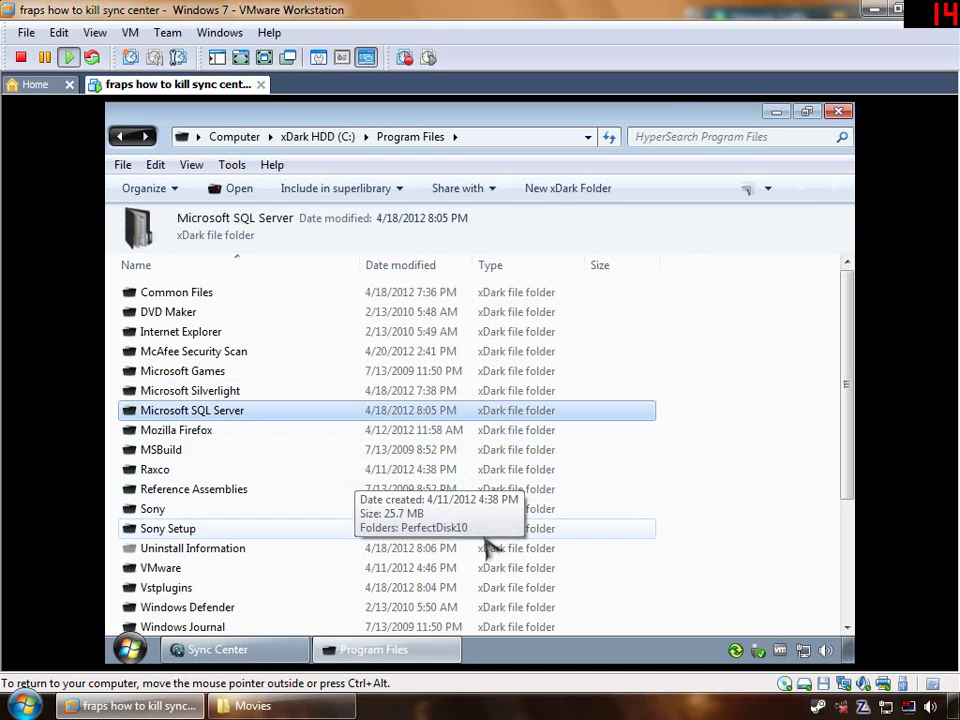
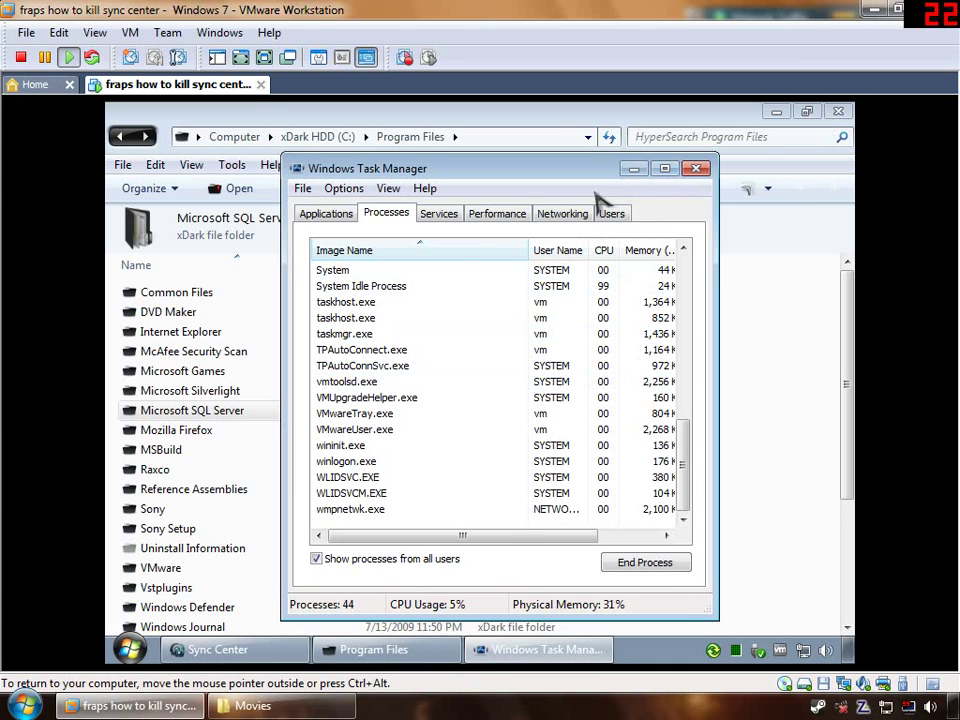
Minimize Task Manager and open the COM folder inside Microsoft SQL Server\80
{"action": "left_click", "coordinate": [634, 169]}
{"action": "double_click", "coordinate": [226, 410]}
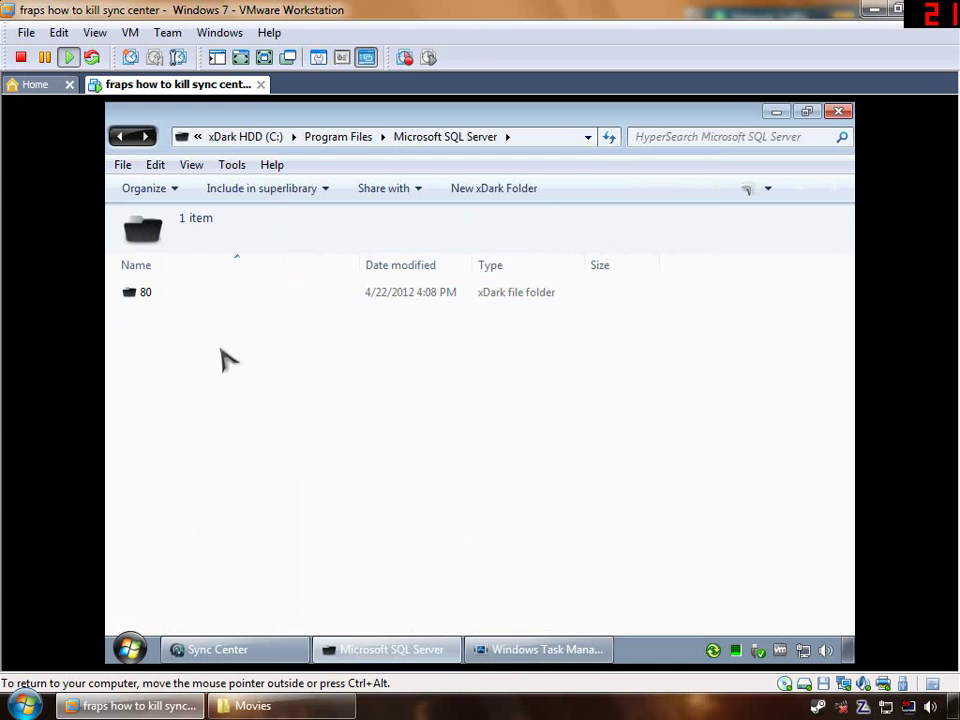
{"action": "double_click", "coordinate": [225, 290]}
{"action": "left_click", "coordinate": [224, 296]}
{"action": "double_click", "coordinate": [224, 296]}
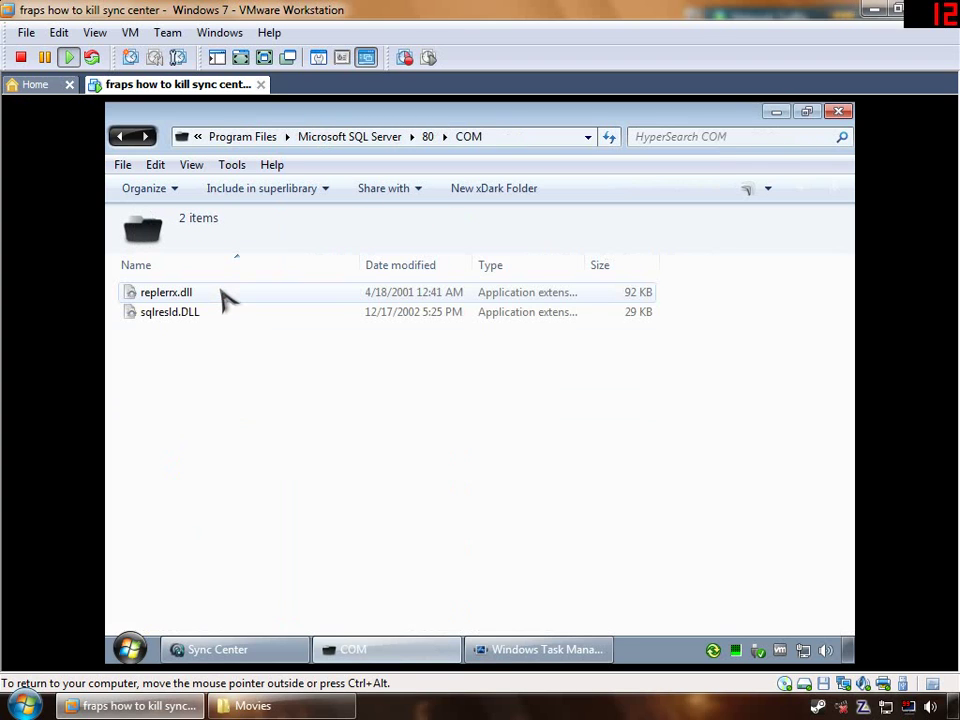
Look through the running processes in Task Manager for anything related to SQL Server or syncing, and close Task Manager
{"action": "left_click", "coordinate": [545, 653]}
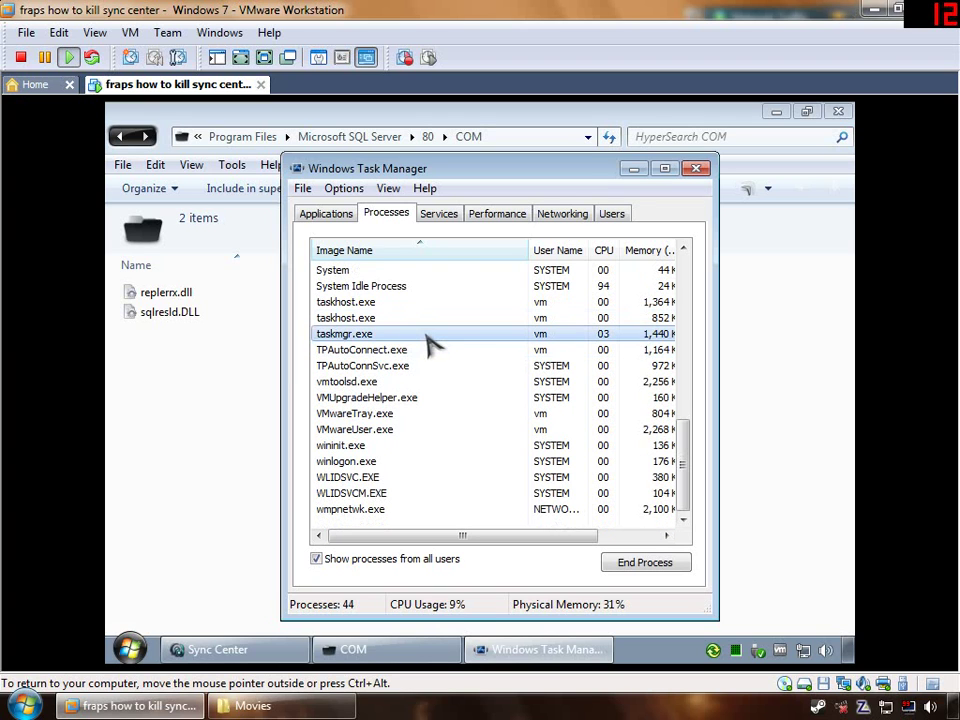
{"action": "scroll", "coordinate": [462, 335], "scroll_direction": "up", "scroll_amount": 4}
{"action": "scroll", "coordinate": [457, 352], "scroll_direction": "up", "scroll_amount": 4}
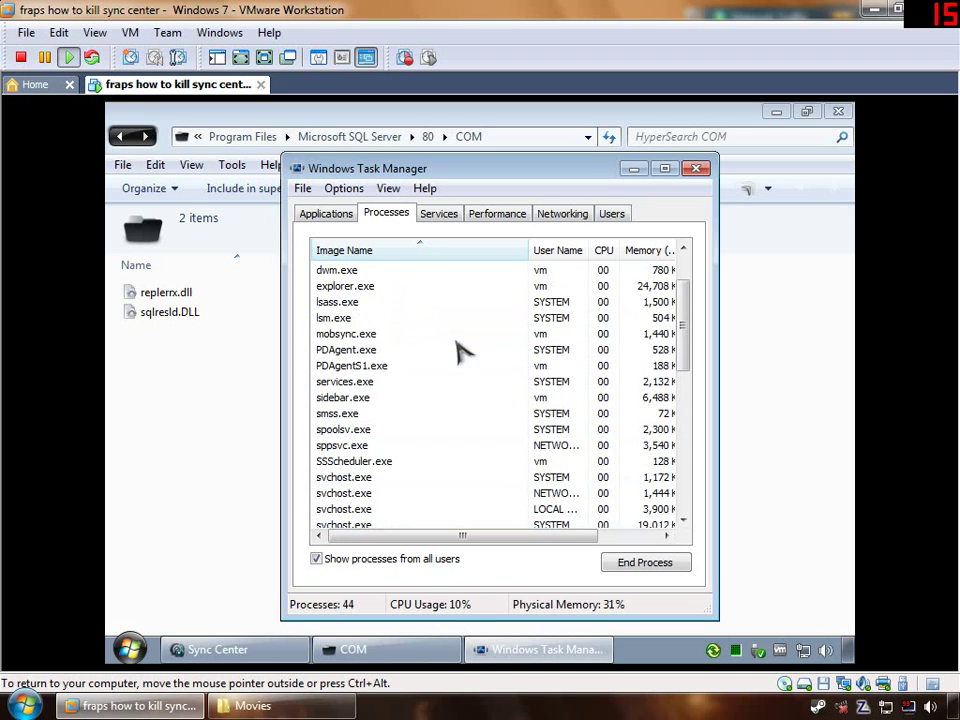
{"action": "scroll", "coordinate": [458, 349], "scroll_direction": "down", "scroll_amount": 1}
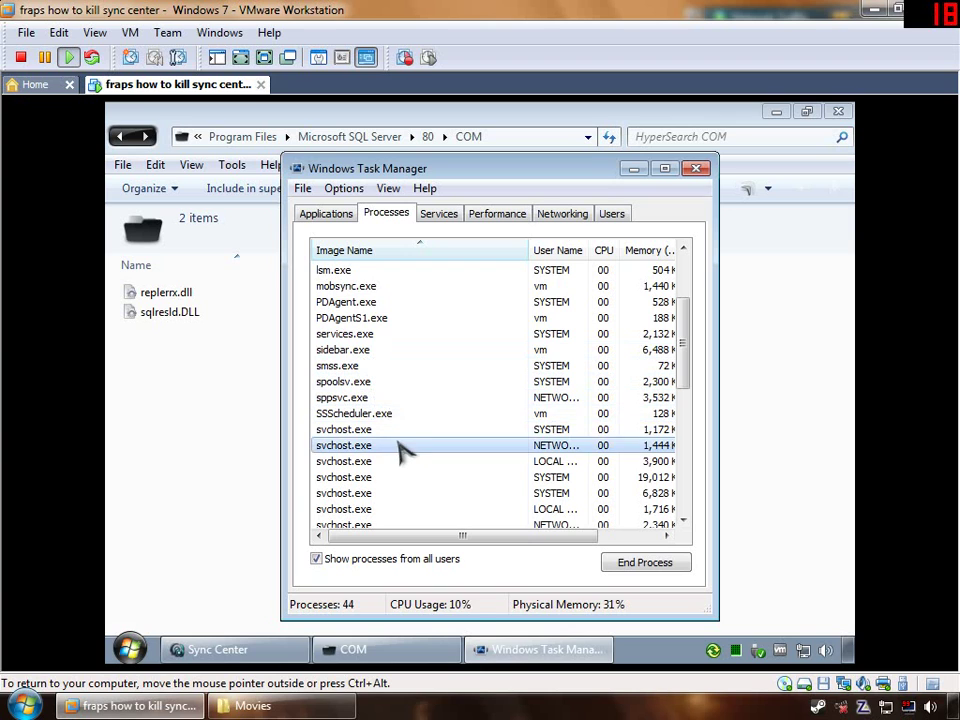
{"action": "scroll", "coordinate": [439, 429], "scroll_direction": "down", "scroll_amount": 3}
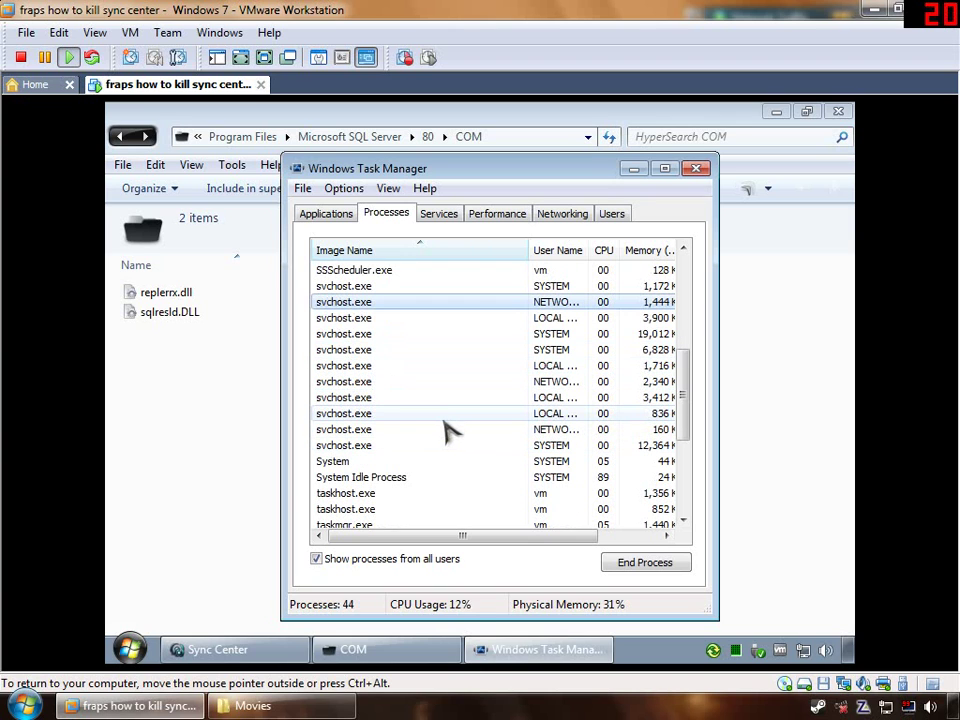
{"action": "scroll", "coordinate": [445, 428], "scroll_direction": "down", "scroll_amount": 2}
{"action": "scroll", "coordinate": [445, 428], "scroll_direction": "up", "scroll_amount": 2}
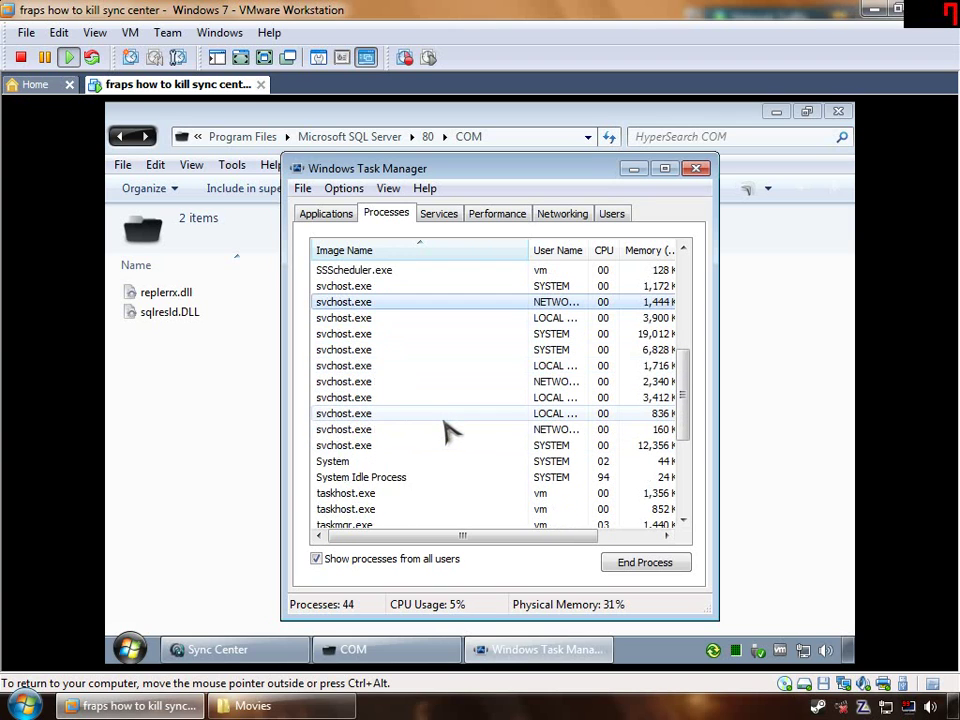
{"action": "scroll", "coordinate": [445, 428], "scroll_direction": "up", "scroll_amount": 5}
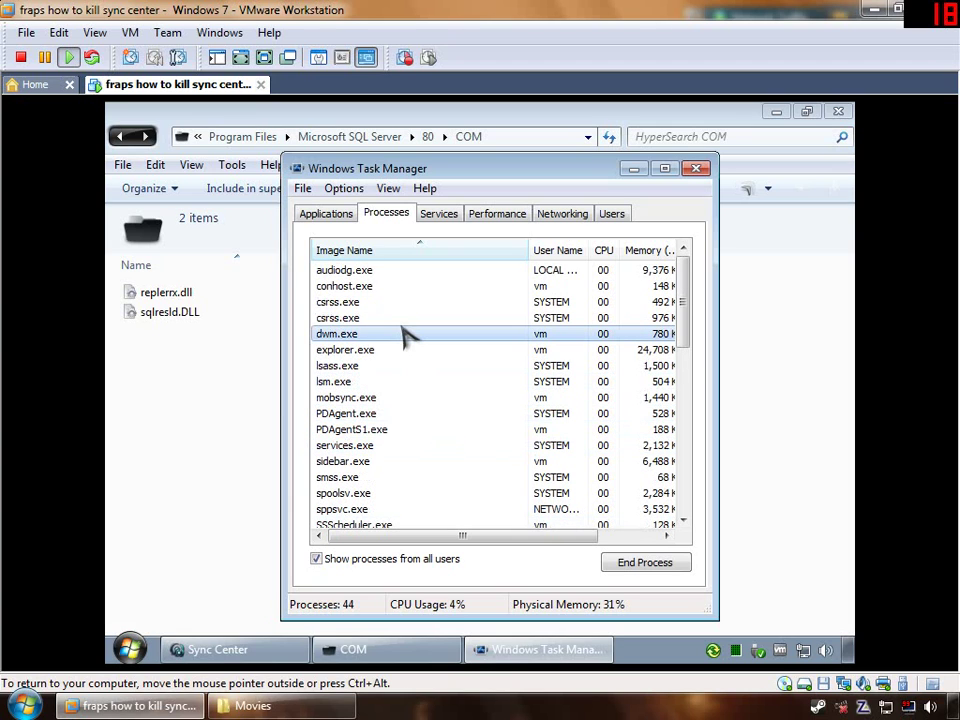
{"action": "left_click", "coordinate": [405, 334]}
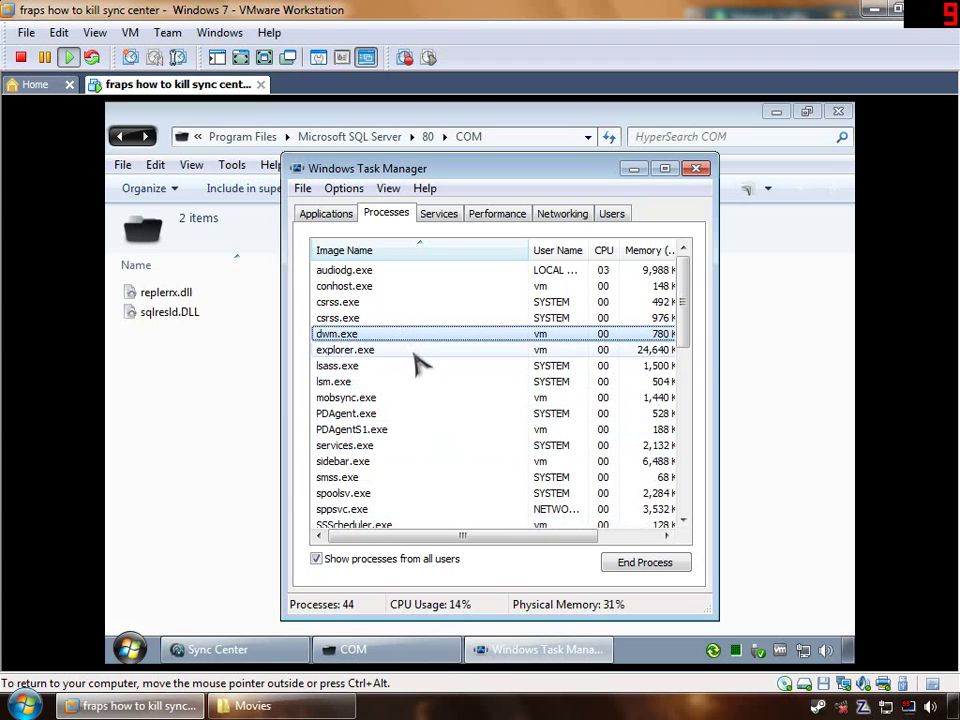
{"action": "key", "text": "s"}
{"action": "scroll", "coordinate": [450, 365], "scroll_direction": "down", "scroll_amount": 4}
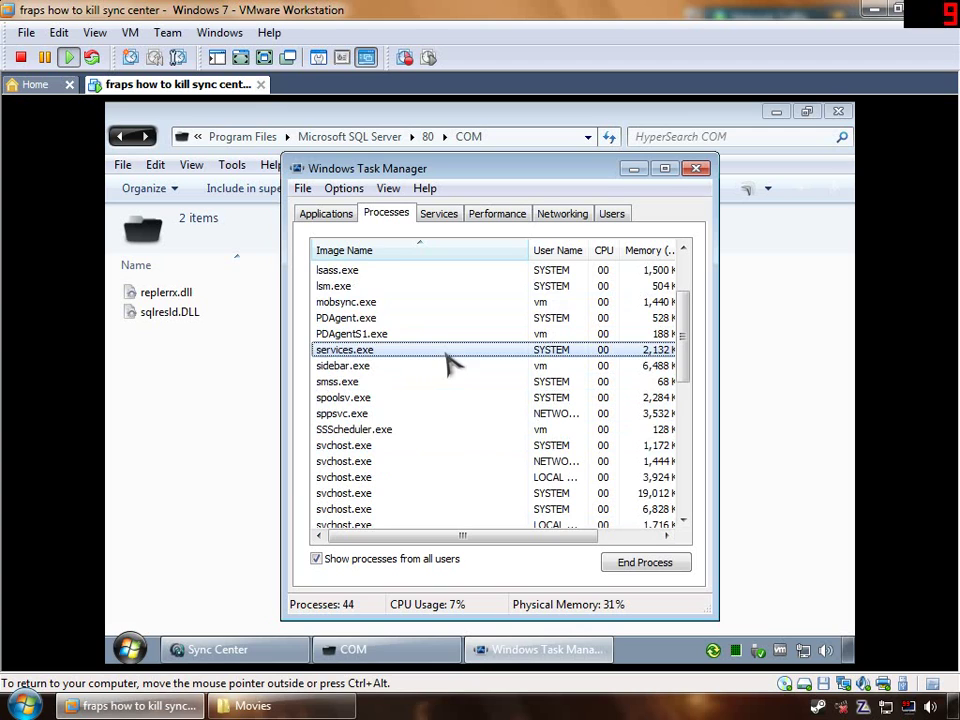
{"action": "scroll", "coordinate": [489, 336], "scroll_direction": "down", "scroll_amount": 2}
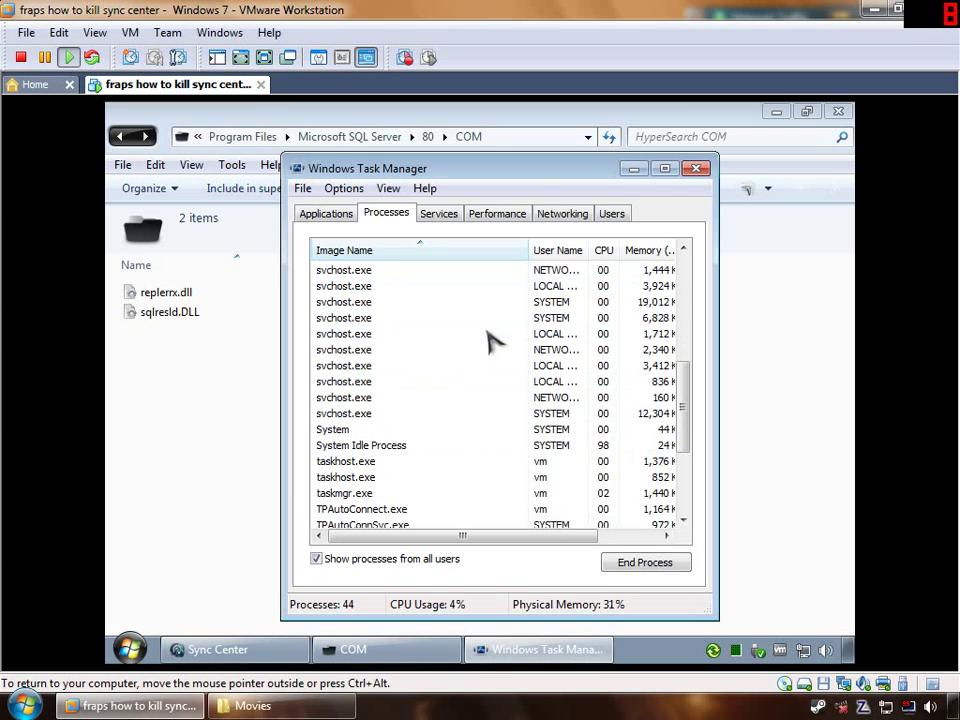
{"action": "left_click", "coordinate": [697, 168]}
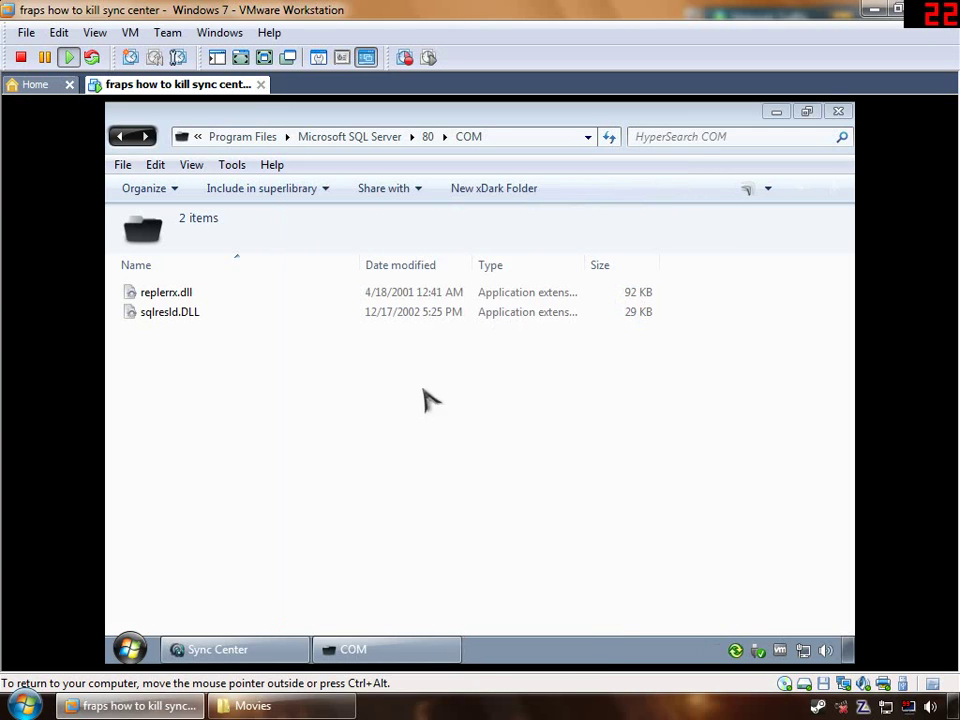
Try to permanently delete sqlresld.DLL and replerrx.dll from the COM folder
{"action": "left_click", "coordinate": [172, 316]}
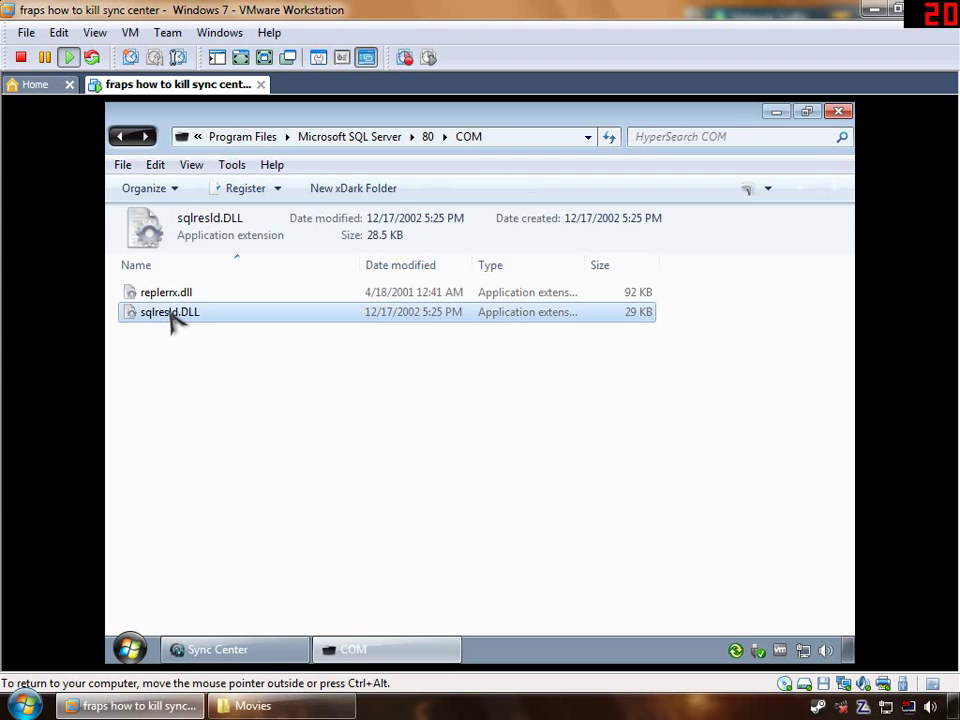
{"action": "key", "text": "Delete"}
{"action": "key", "text": "Return"}
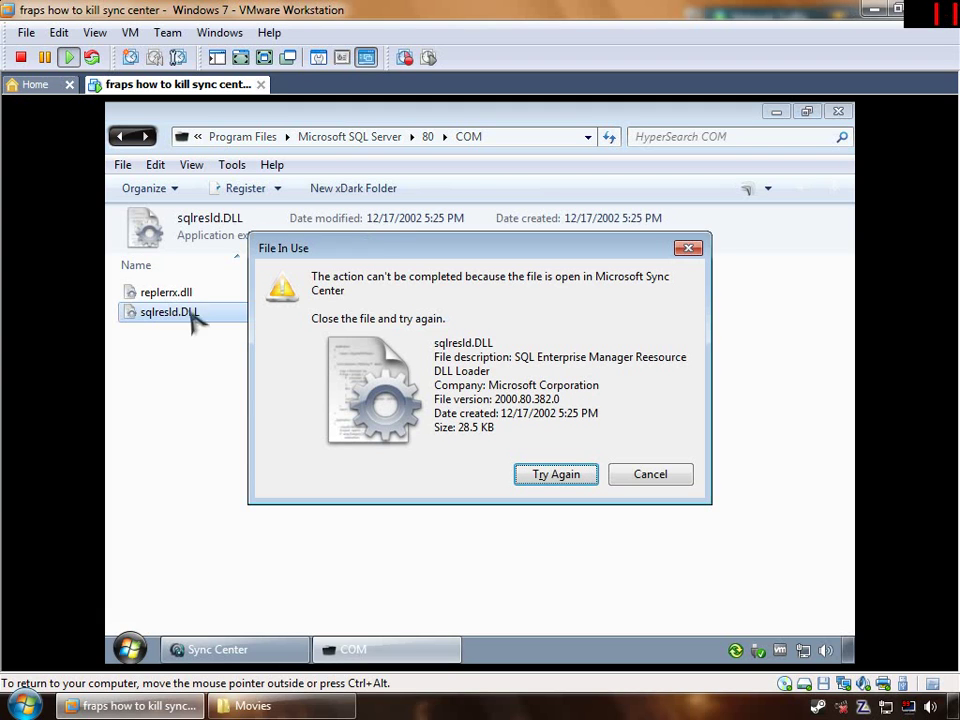
{"action": "left_click", "coordinate": [638, 476]}
{"action": "left_click", "coordinate": [223, 377]}
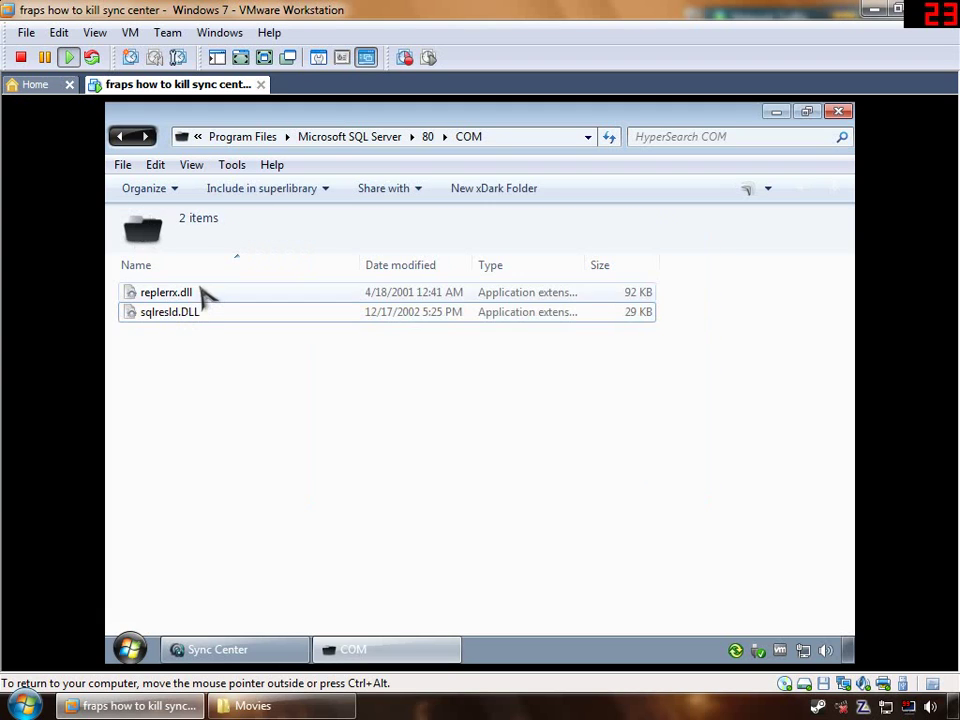
{"action": "left_click", "coordinate": [201, 296]}
{"action": "key", "text": "Delete"}
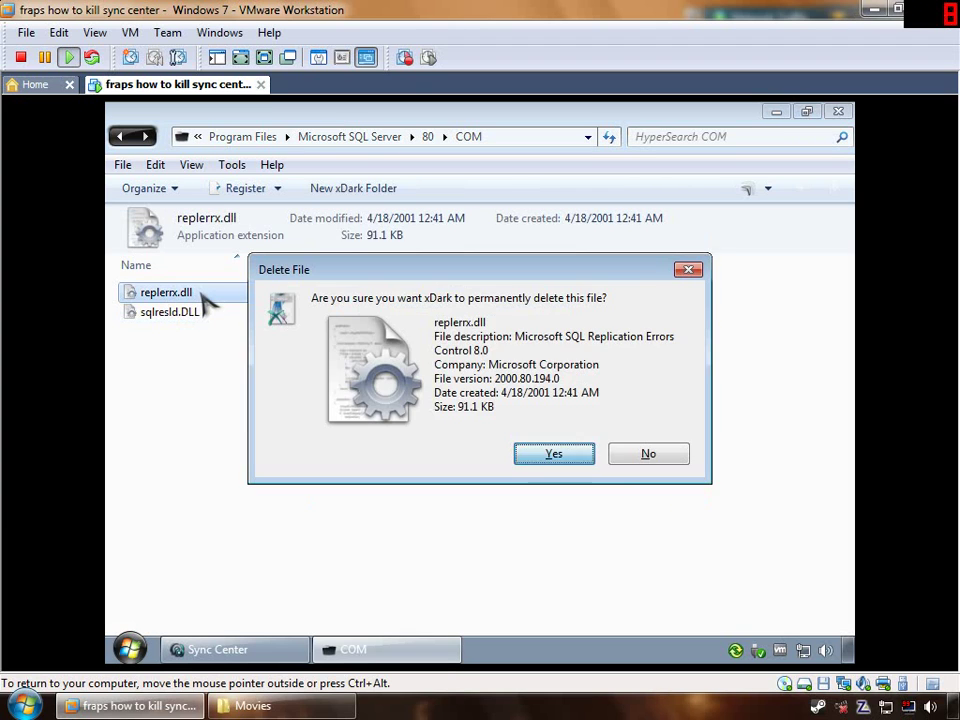
{"action": "key", "text": "Return"}
{"action": "left_click", "coordinate": [634, 479]}
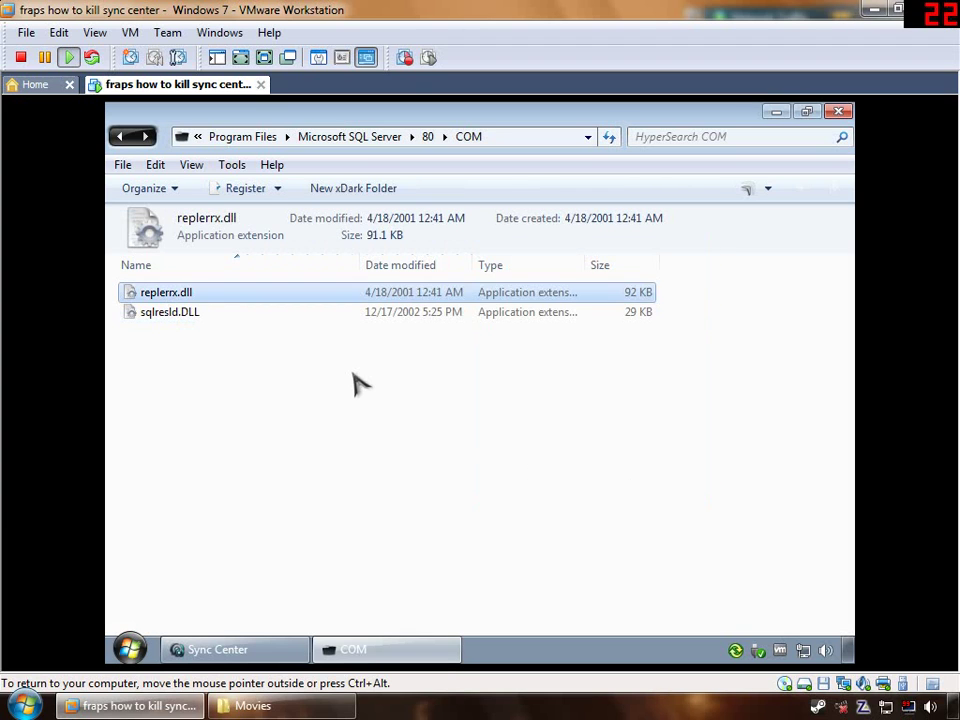
{"action": "left_click", "coordinate": [354, 382]}
Go back up to the Program Files folder and close its window
{"action": "key", "text": "BackSpace"}
{"action": "key", "text": "BackSpace"}
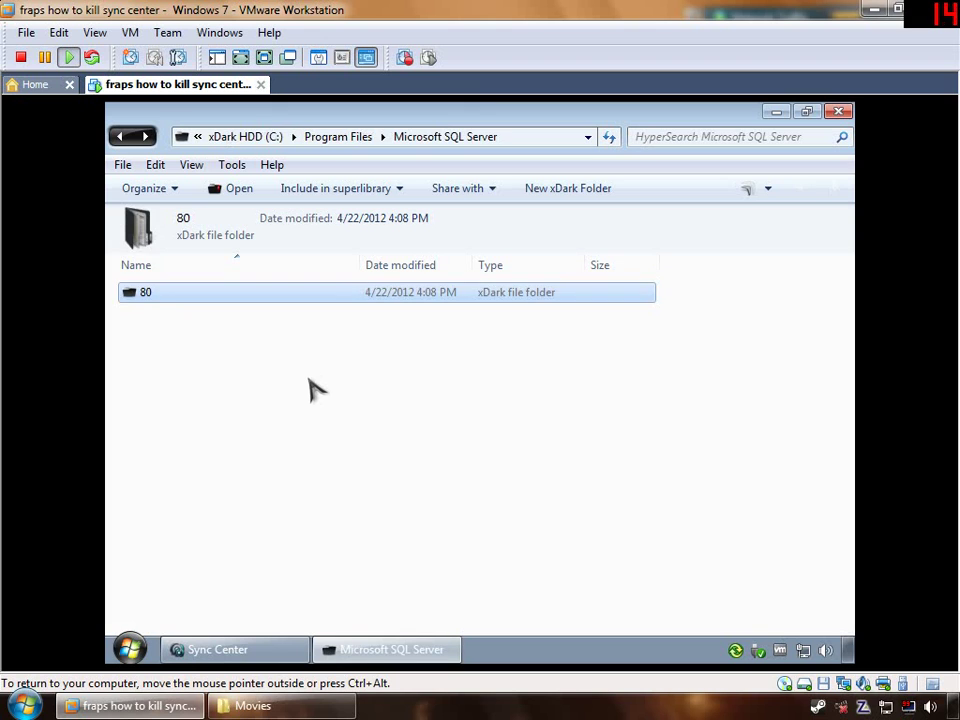
{"action": "key", "text": "BackSpace"}
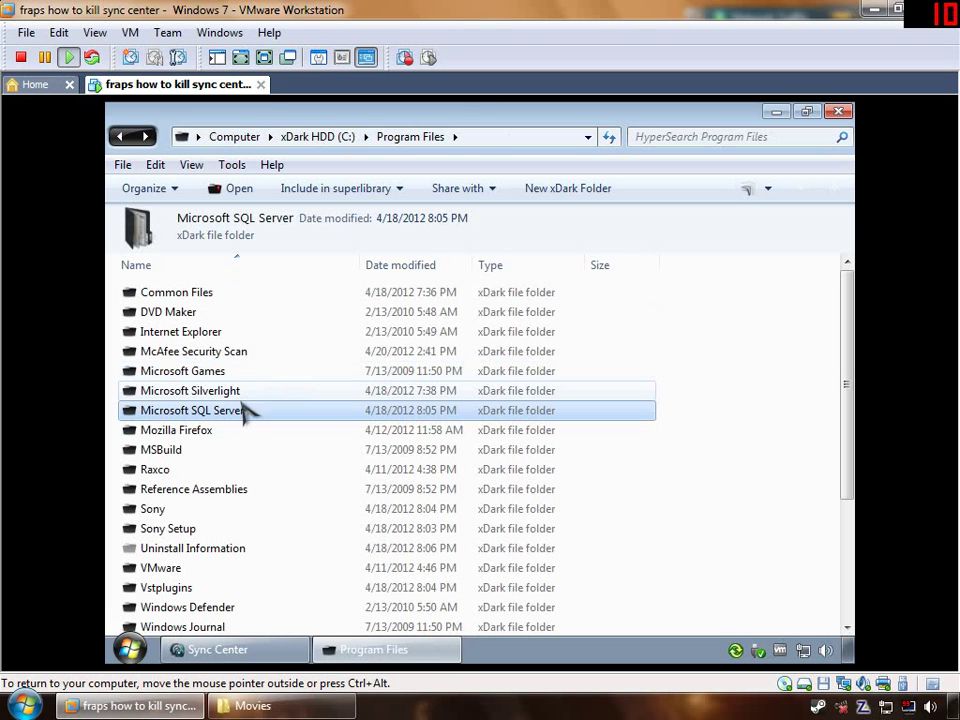
{"action": "left_click", "coordinate": [839, 111]}
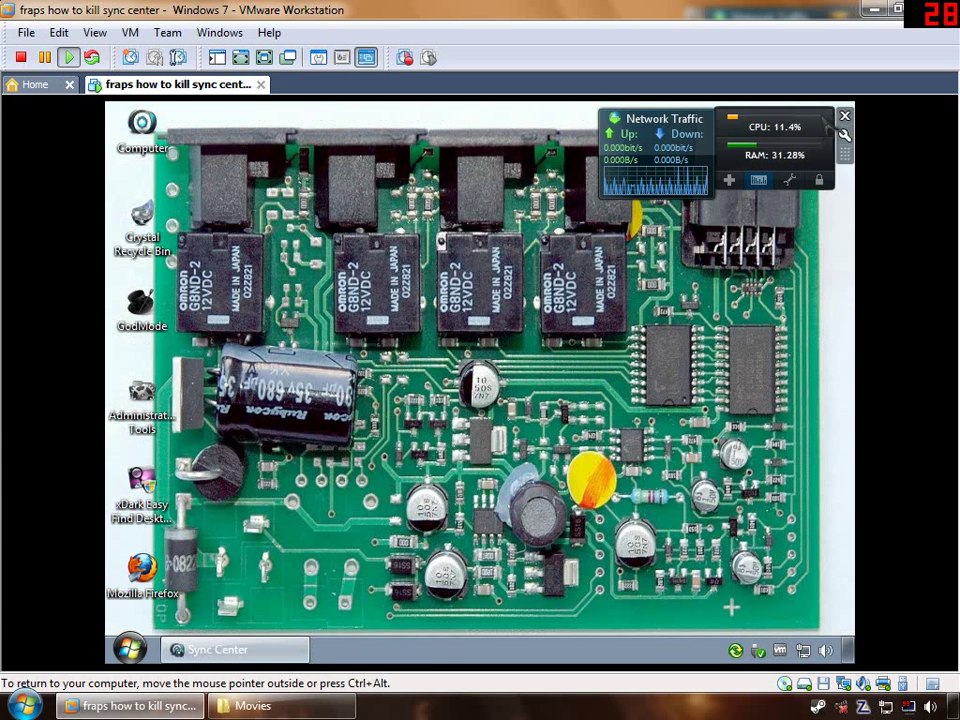
Restore Sync Center, check the commands available for the Microsoft SQL Server 2000 partnership, and close Sync Center
{"action": "left_click", "coordinate": [272, 655]}
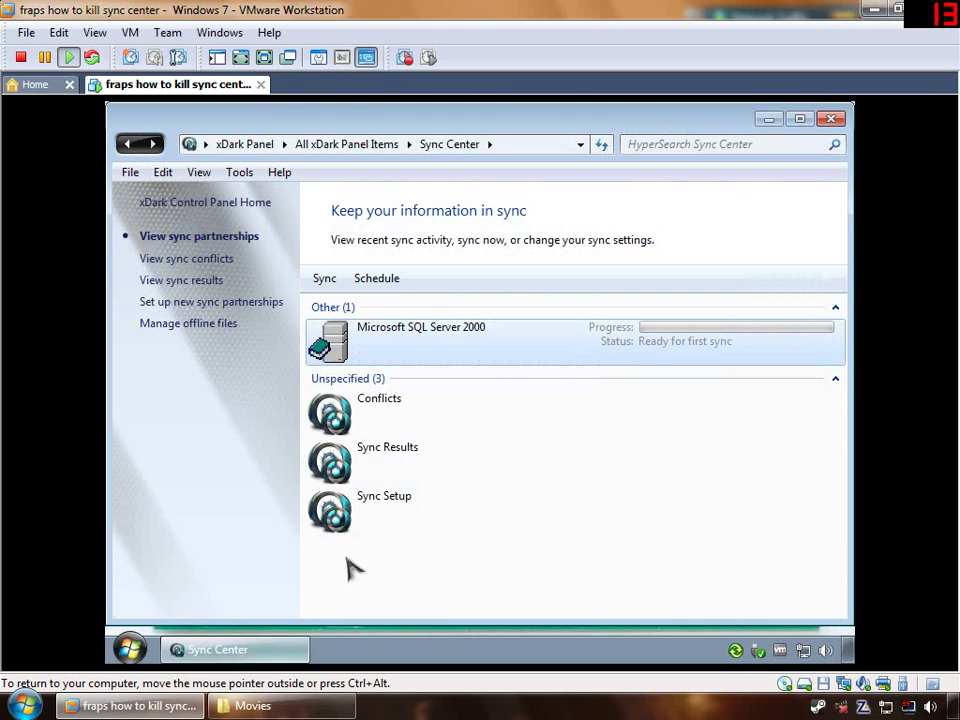
{"action": "right_click", "coordinate": [424, 339]}
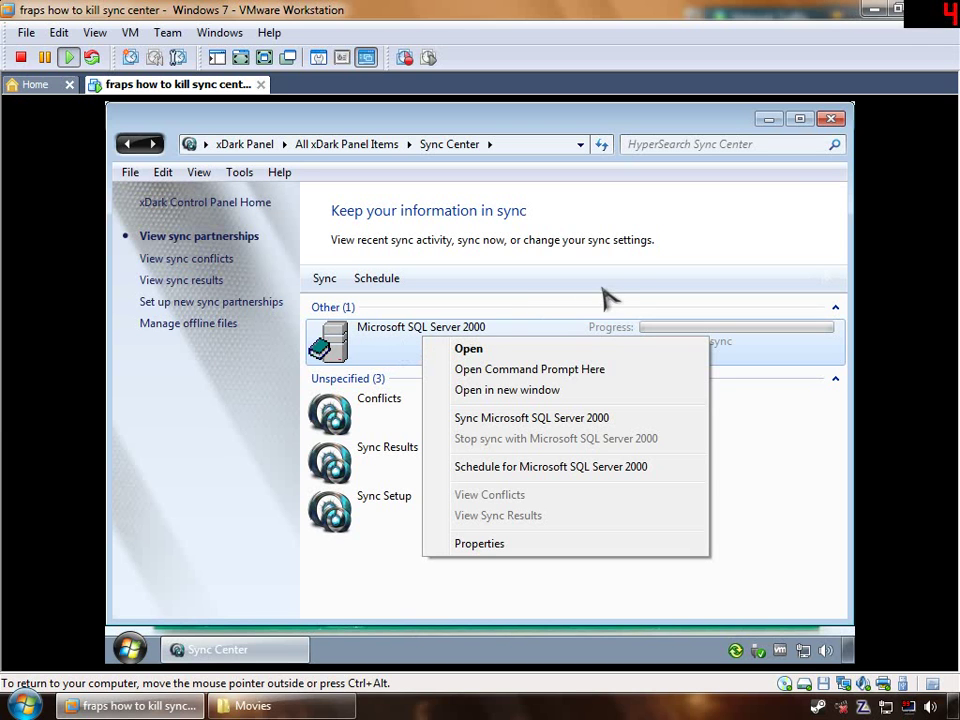
{"action": "left_click", "coordinate": [840, 120]}
{"action": "left_click", "coordinate": [840, 120]}
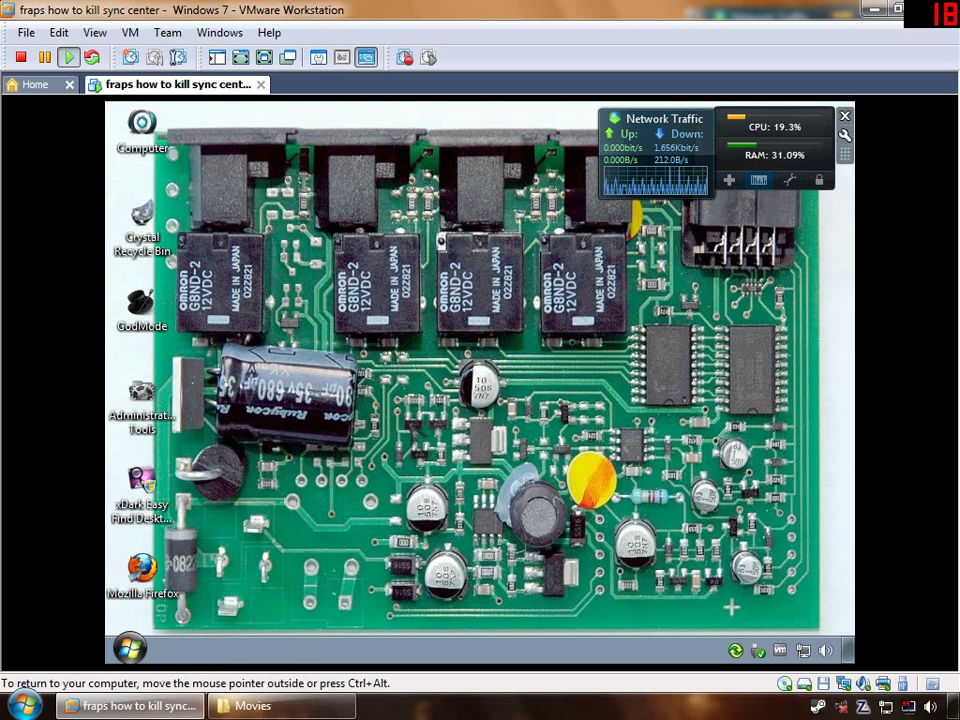
Run msconfig, review the startup items with the Startup Item column widened, and close System Configuration
{"action": "key", "text": "super"}
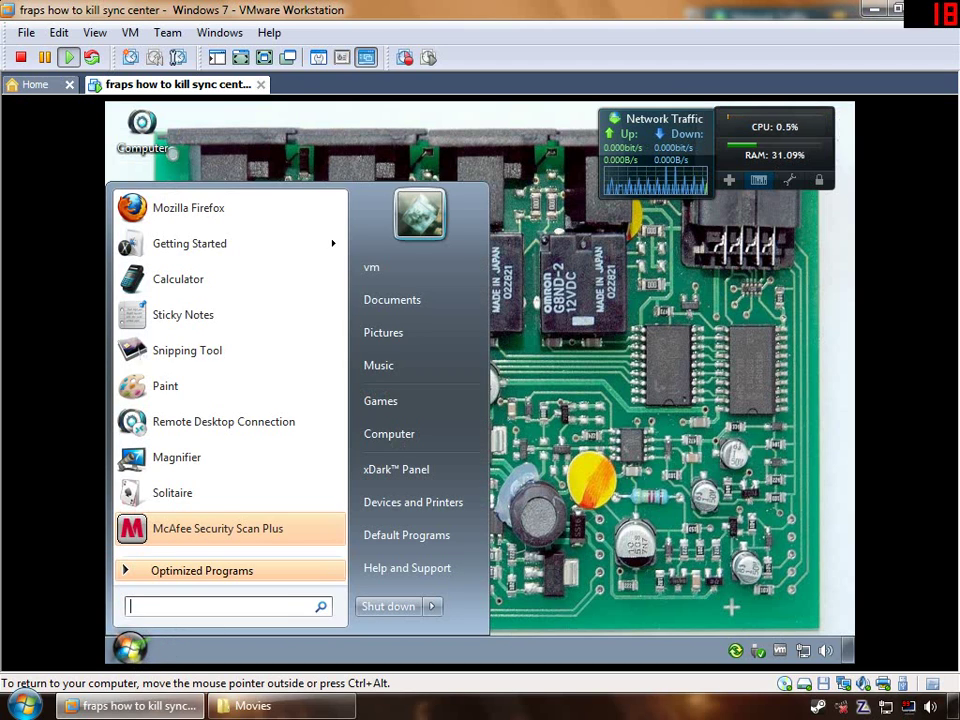
{"action": "type", "text": "m"}
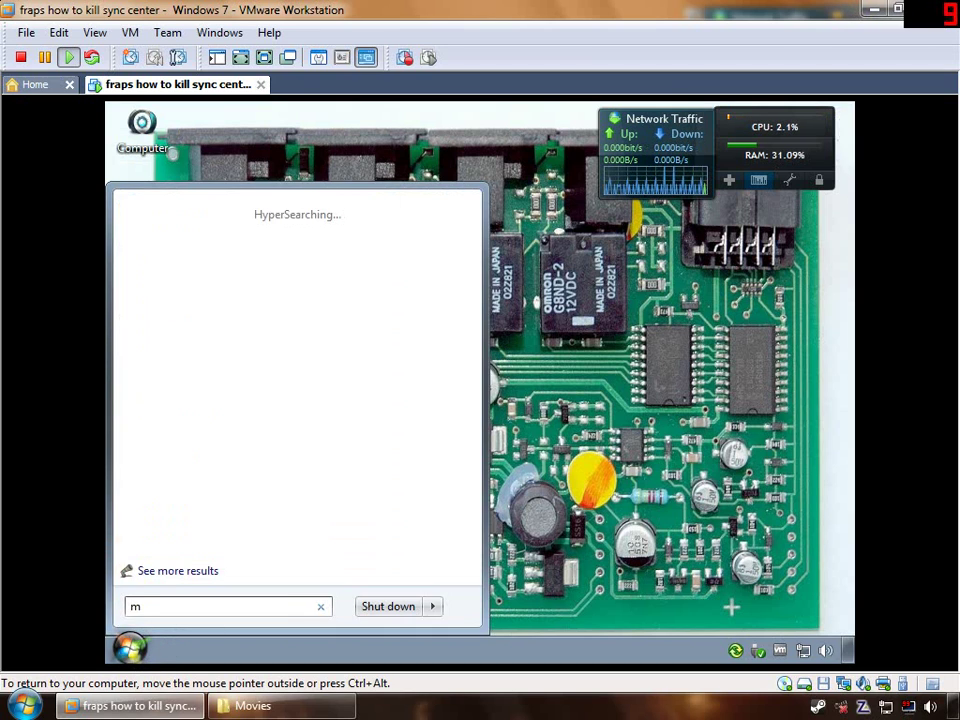
{"action": "type", "text": "sconf"}
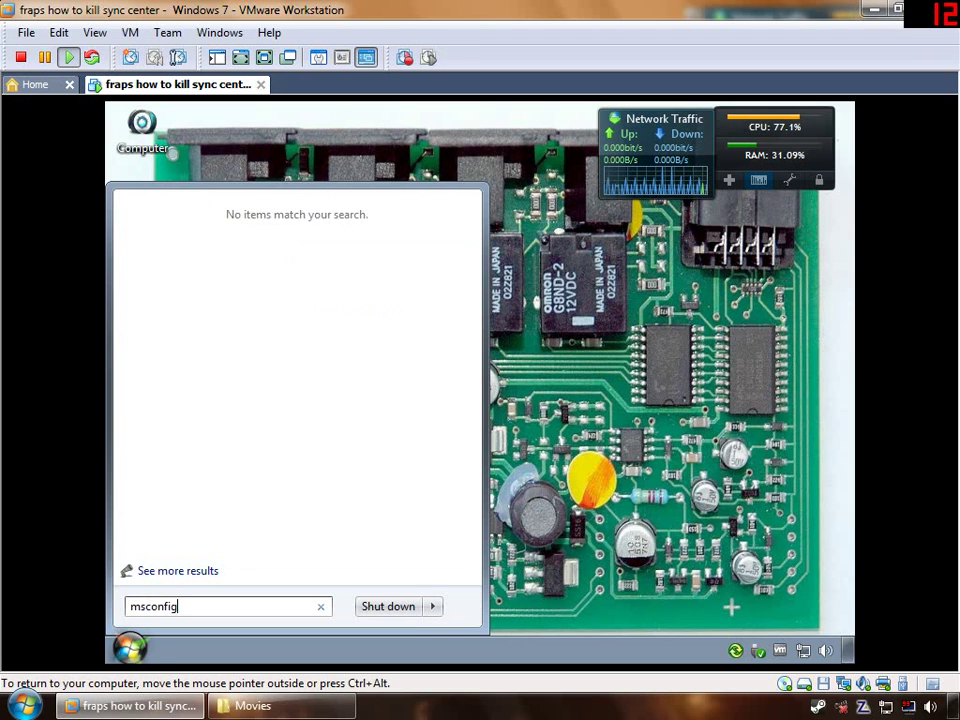
{"action": "type", "text": "ig"}
{"action": "key", "text": "Return"}
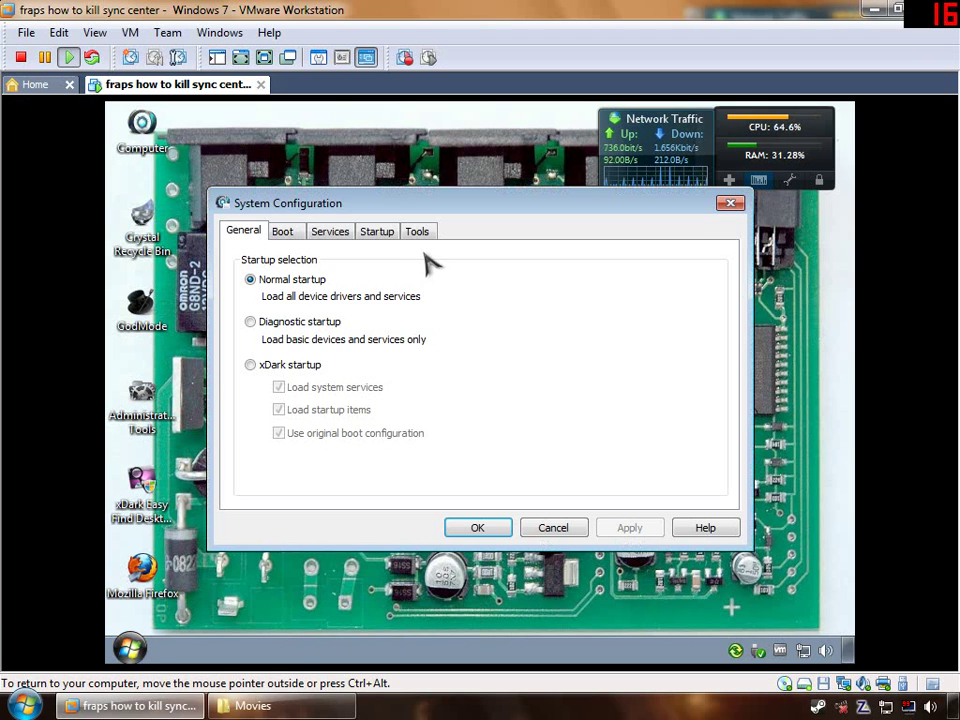
{"action": "left_click", "coordinate": [382, 236]}
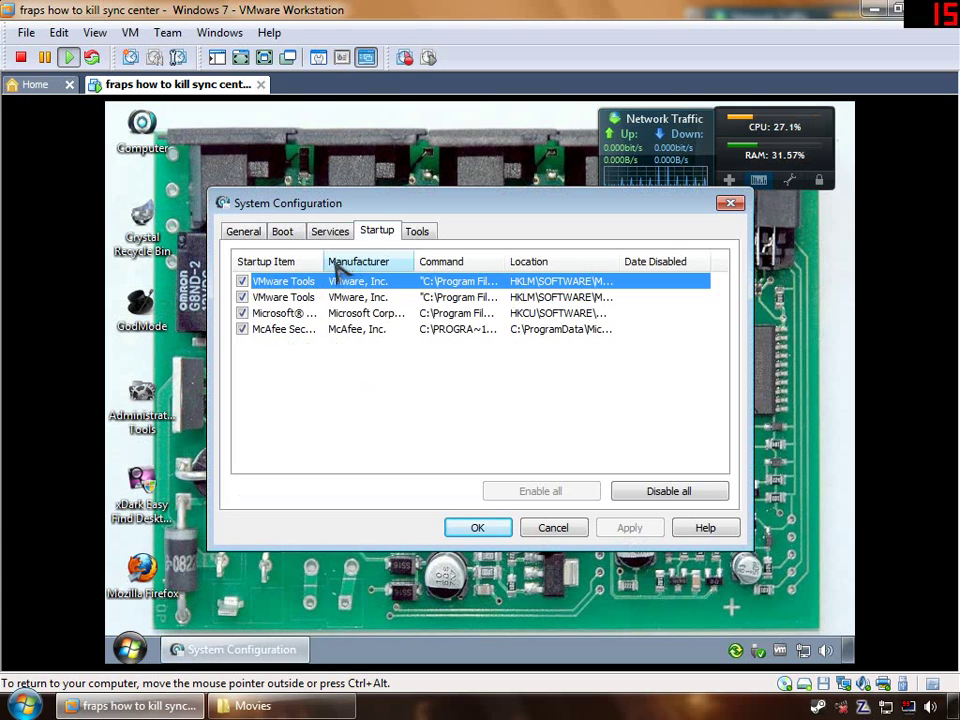
{"action": "left_click_drag", "start_coordinate": [322, 259], "coordinate": [361, 265]}
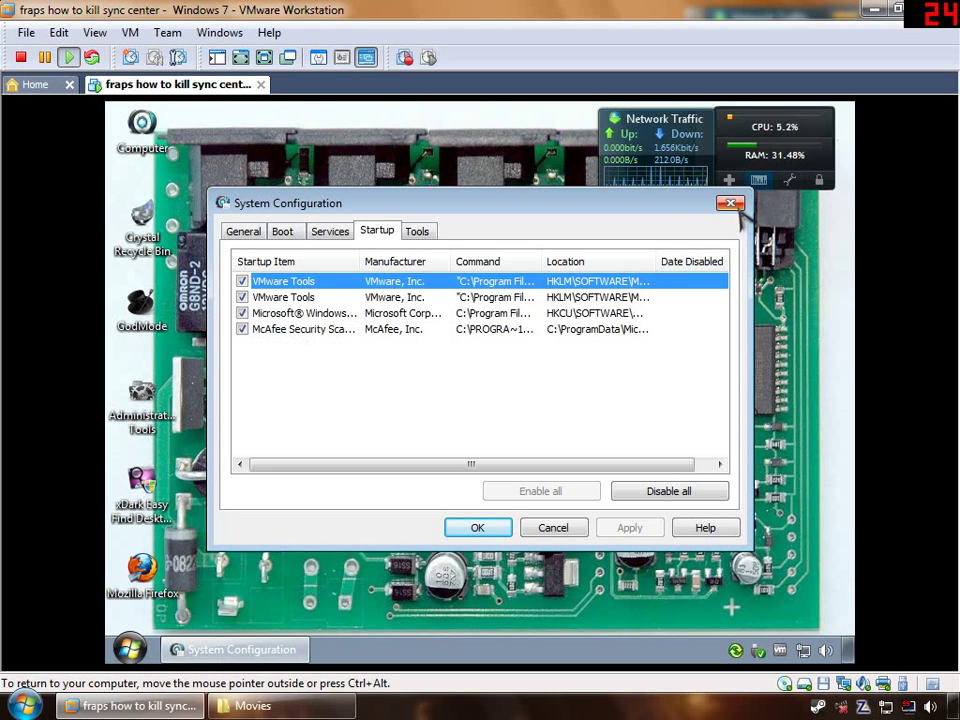
{"action": "left_click", "coordinate": [730, 202]}
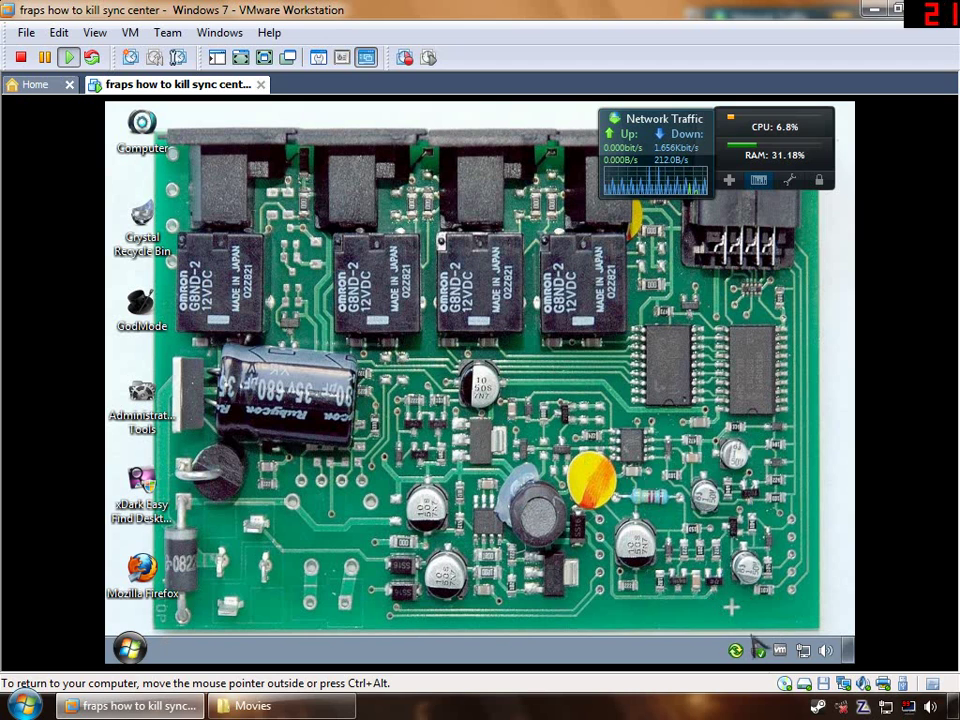
Restart the Windows 7 virtual machine and allow VMware Workstation VMX to access the Internet in the ZoneAlarm alert
{"action": "left_click", "coordinate": [135, 651]}
{"action": "mouse_move", "coordinate": [431, 606]}
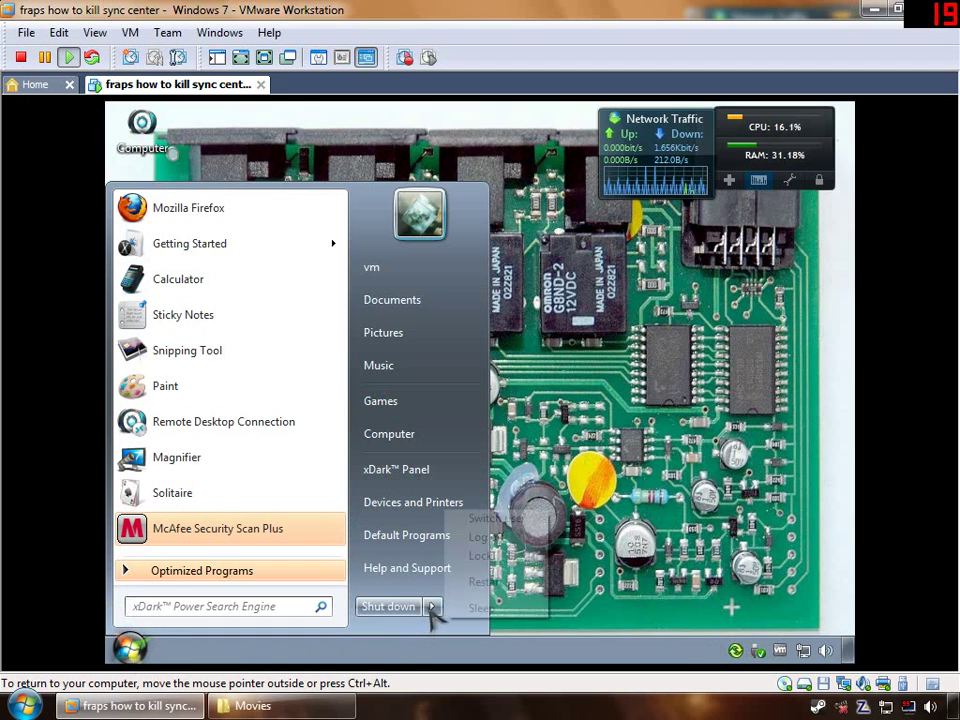
{"action": "left_click", "coordinate": [490, 586]}
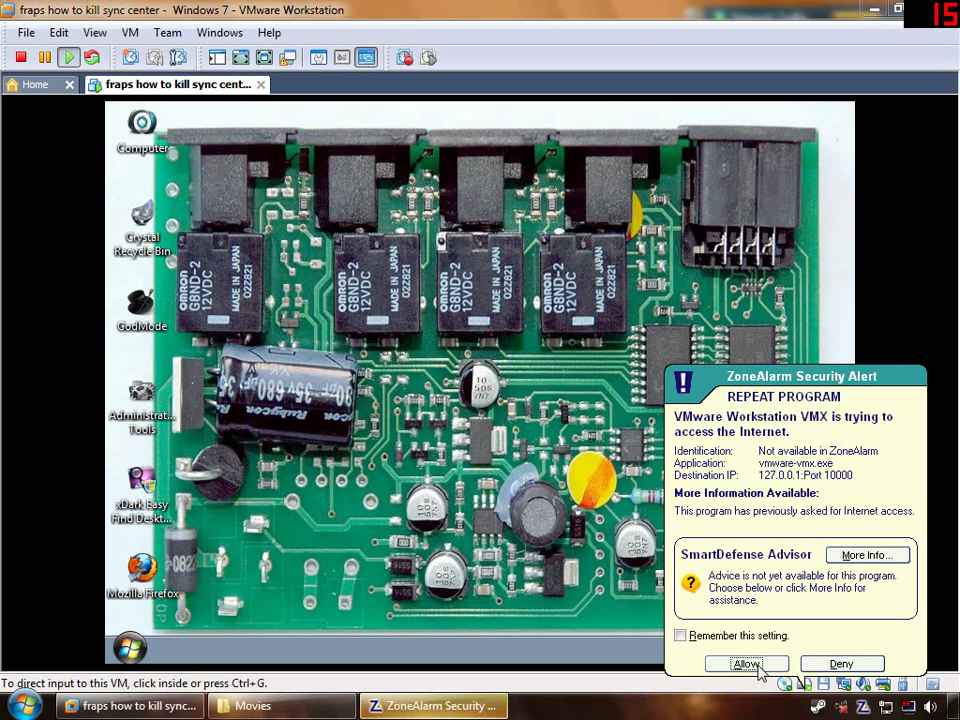
{"action": "left_click", "coordinate": [757, 664]}
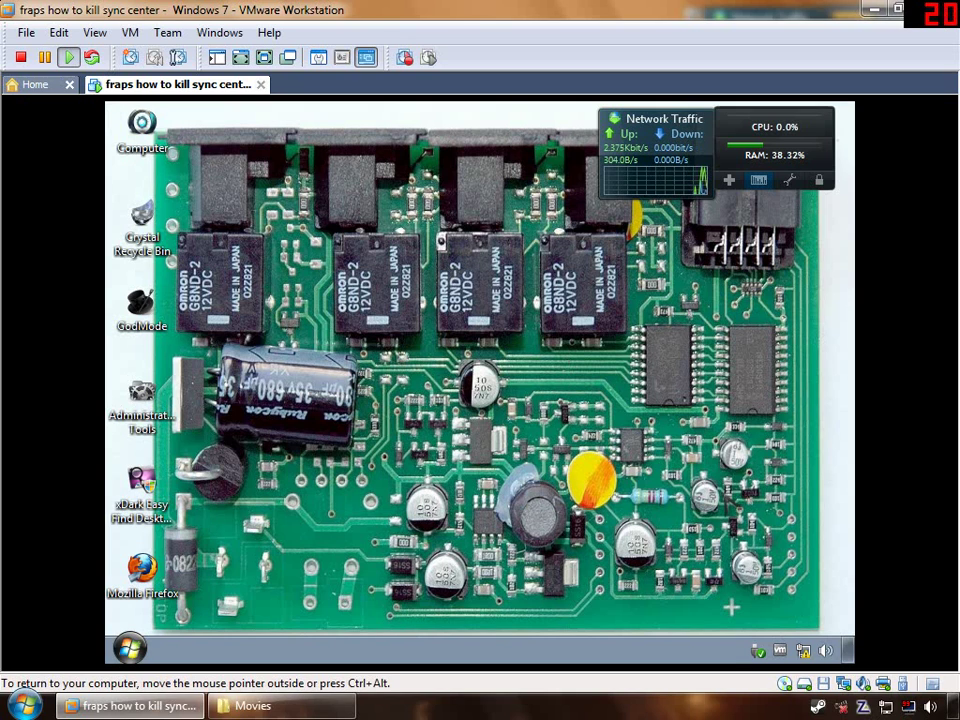
{"action": "right_click", "coordinate": [585, 367]}
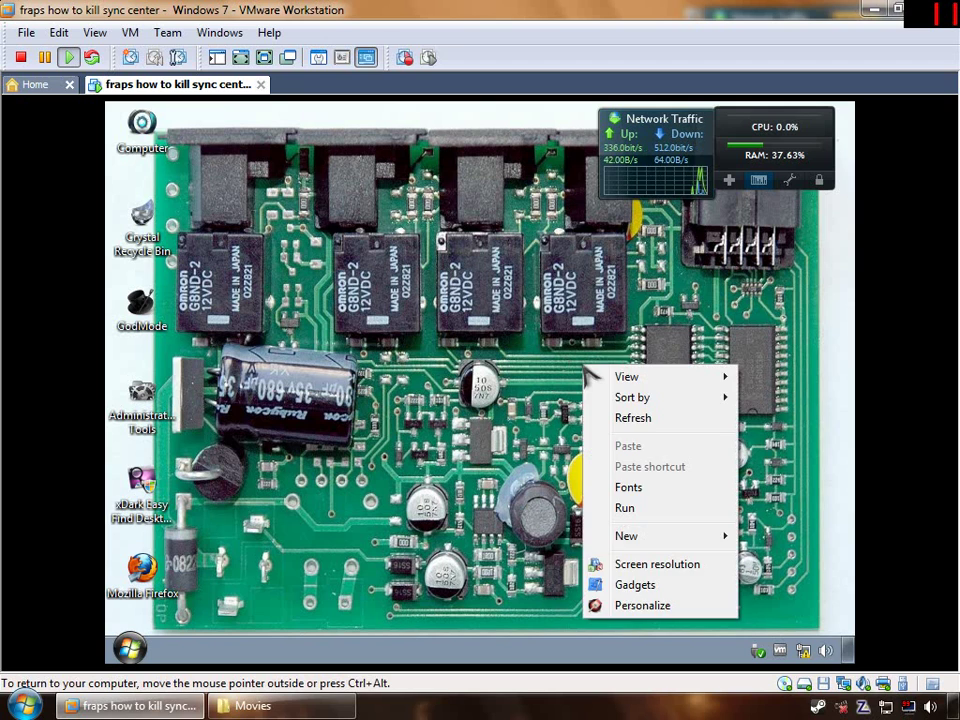
{"action": "left_click", "coordinate": [520, 360]}
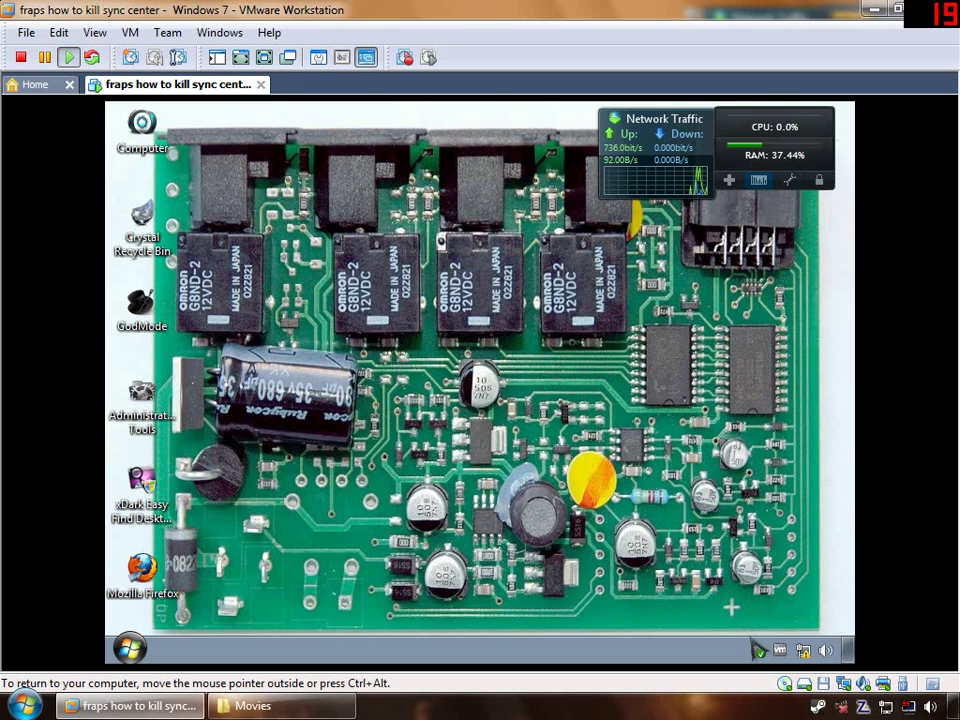